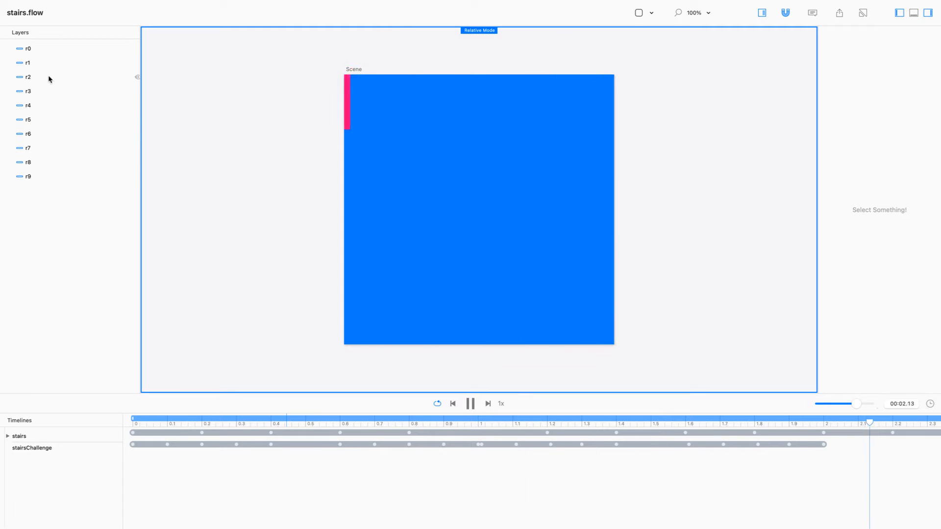
Step: Select the layers r0 to r9 together to examine the stair rectangles, and deselect them again
{"action": "left_click", "coordinate": [48, 49]}
{"action": "left_click", "coordinate": [58, 181], "text": "shift"}
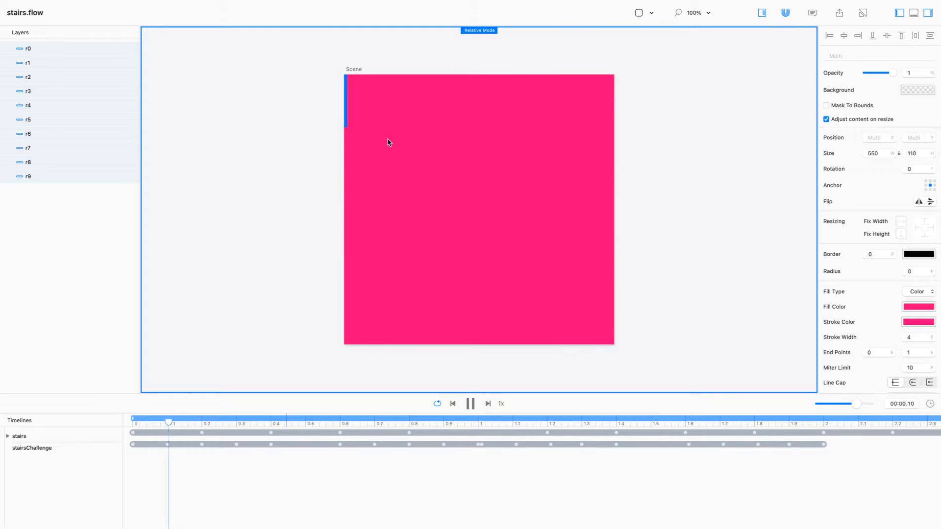
{"action": "left_click", "coordinate": [70, 317]}
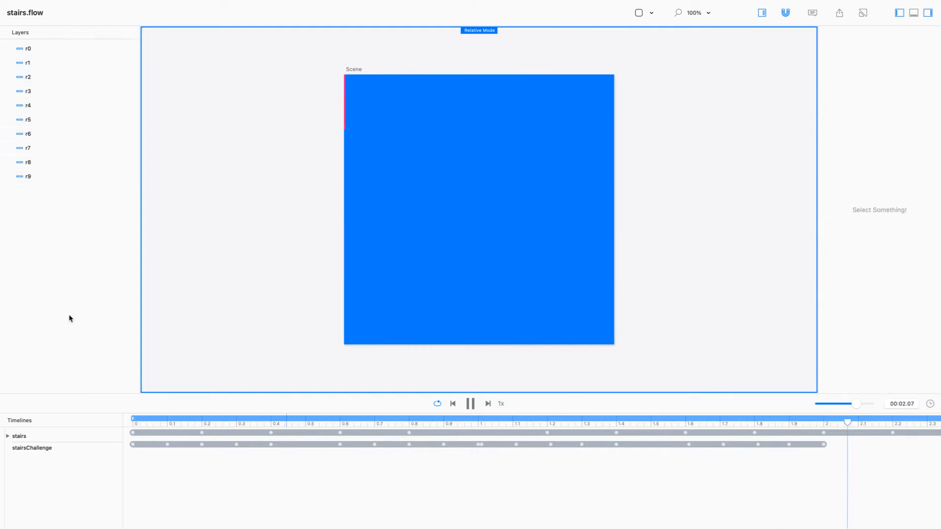
Step: Select layer r0, show content outside the scene, pause playback and view the animation's first and last frames
{"action": "left_click", "coordinate": [64, 49]}
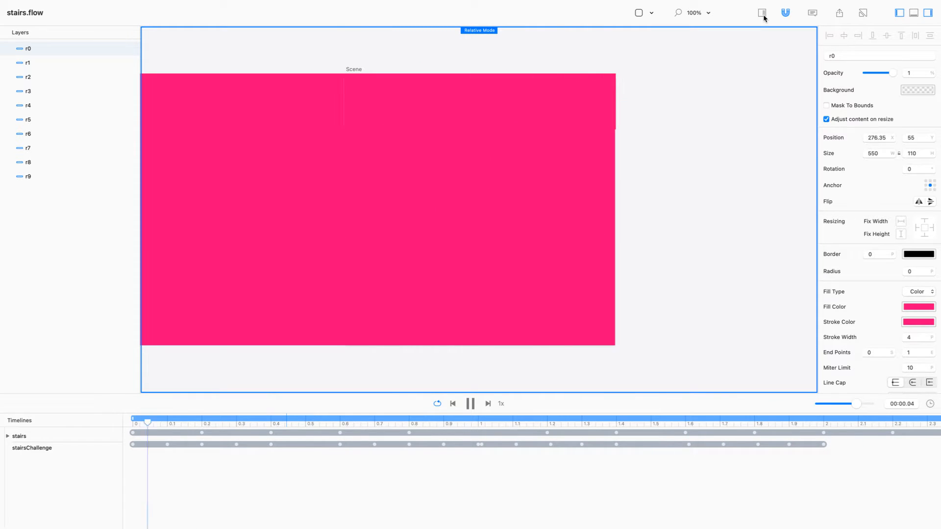
{"action": "left_click", "coordinate": [471, 404]}
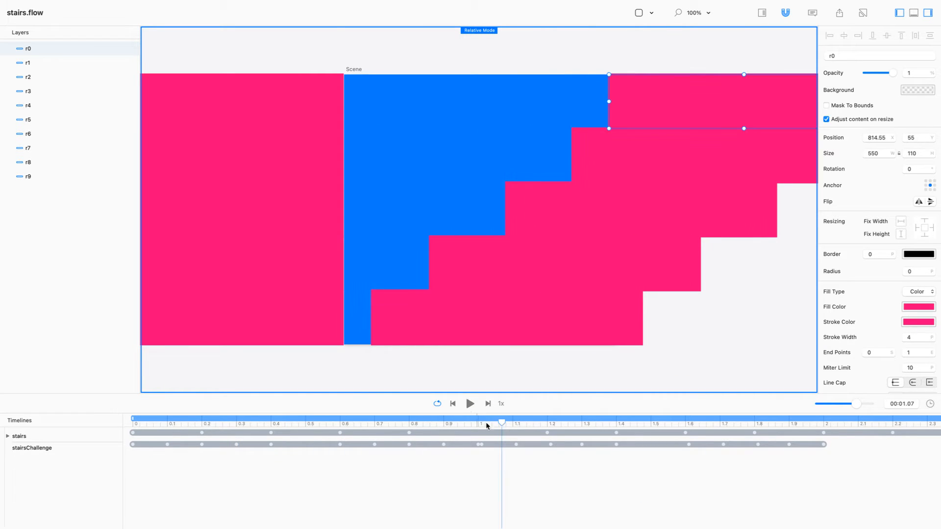
{"action": "left_click", "coordinate": [453, 404]}
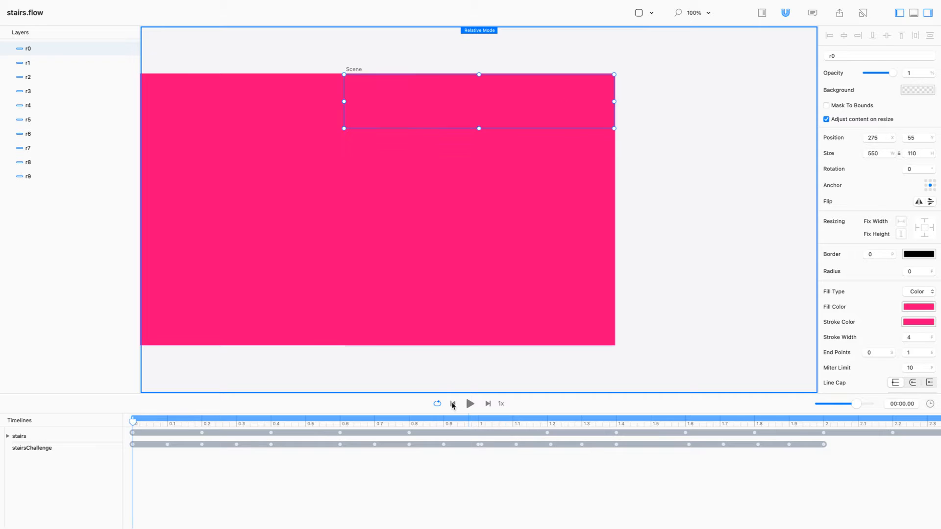
{"action": "left_click", "coordinate": [488, 405]}
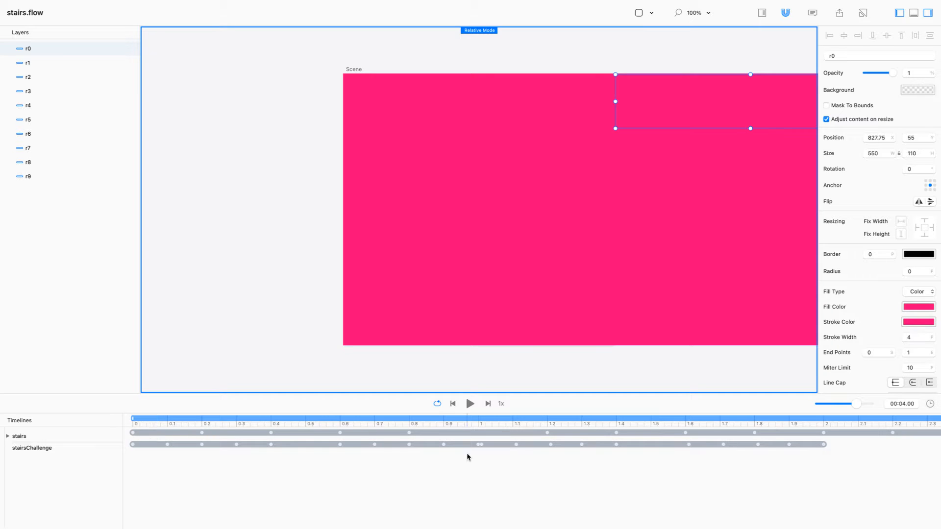
Step: Expand the stairs timeline and enlarge its area to examine the staggered X animations of the layers up to r9
{"action": "left_click_drag", "start_coordinate": [855, 405], "coordinate": [849, 405]}
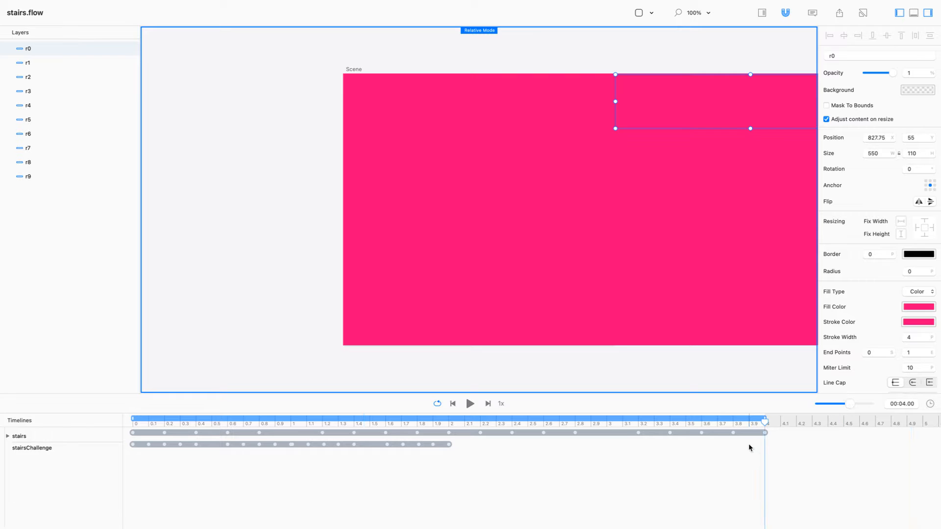
{"action": "left_click", "coordinate": [7, 437]}
{"action": "scroll", "coordinate": [280, 491], "scroll_direction": "down", "scroll_amount": 3}
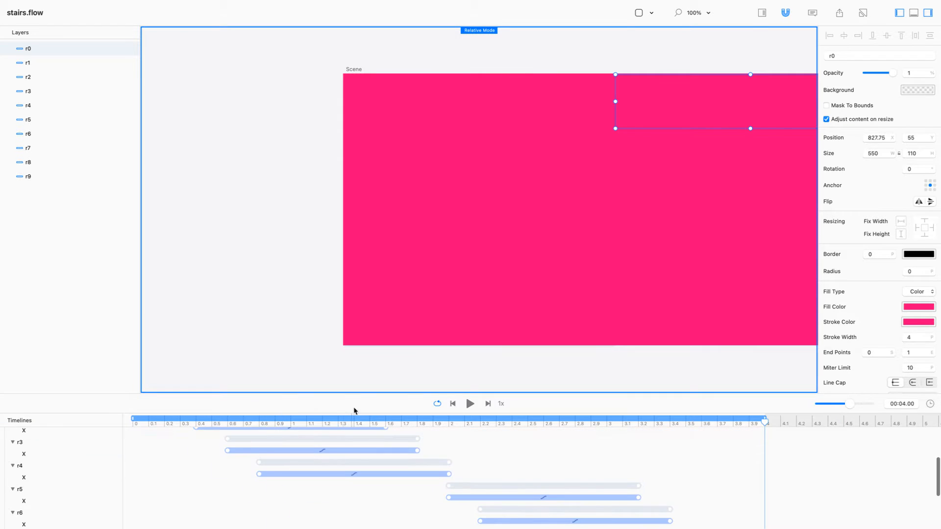
{"action": "left_click_drag", "start_coordinate": [370, 394], "coordinate": [363, 322]}
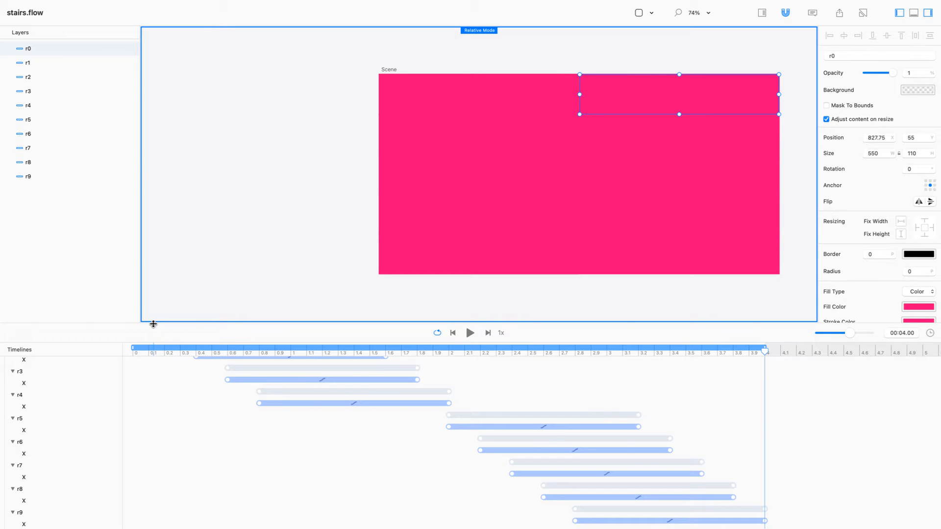
Step: Create a new empty timeline in the project
{"action": "left_click", "coordinate": [58, 5]}
{"action": "mouse_move", "coordinate": [70, 33]}
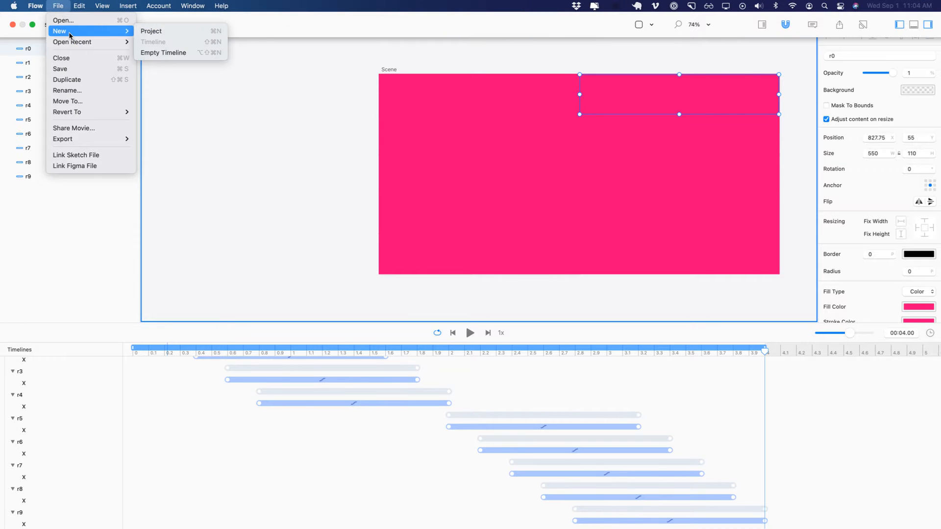
{"action": "left_click", "coordinate": [157, 53]}
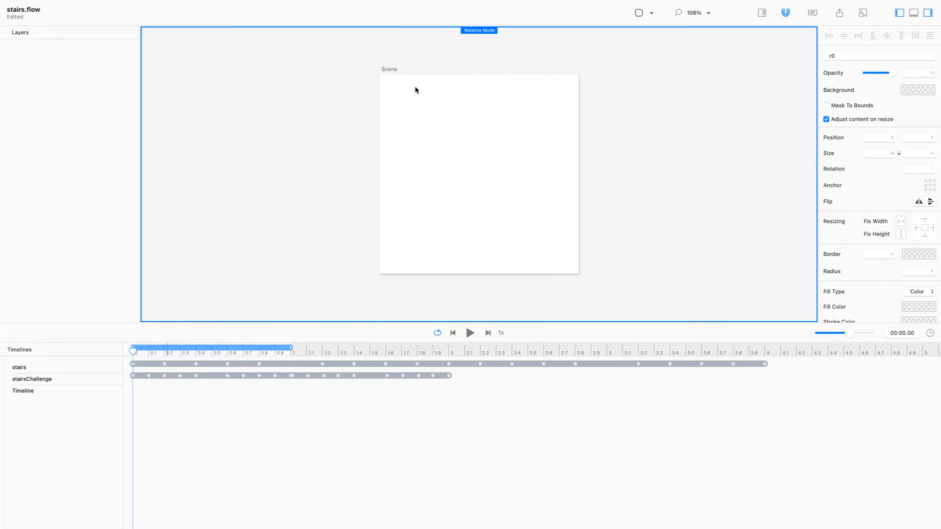
Step: Set the new scene's background to the saved blue color 007BFF
{"action": "left_click", "coordinate": [396, 70]}
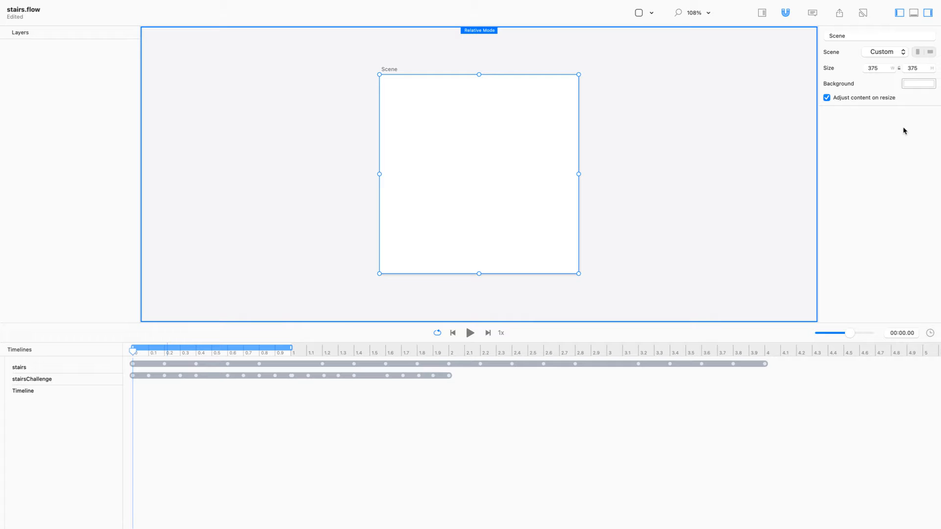
{"action": "left_click", "coordinate": [920, 85]}
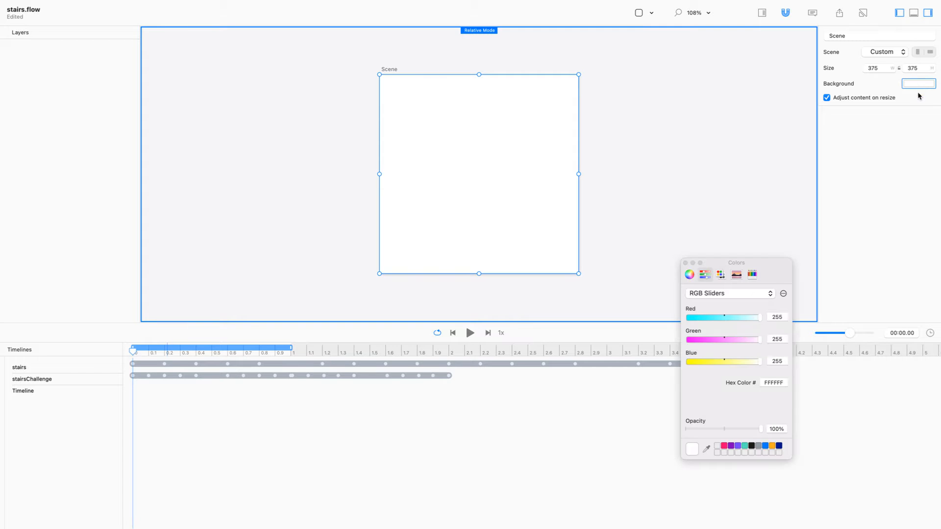
{"action": "left_click", "coordinate": [765, 446]}
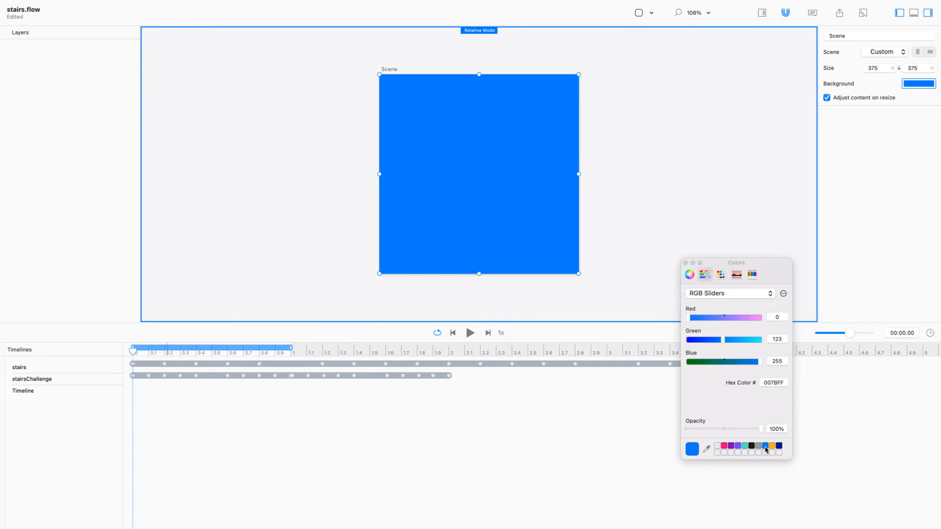
{"action": "left_click", "coordinate": [685, 264]}
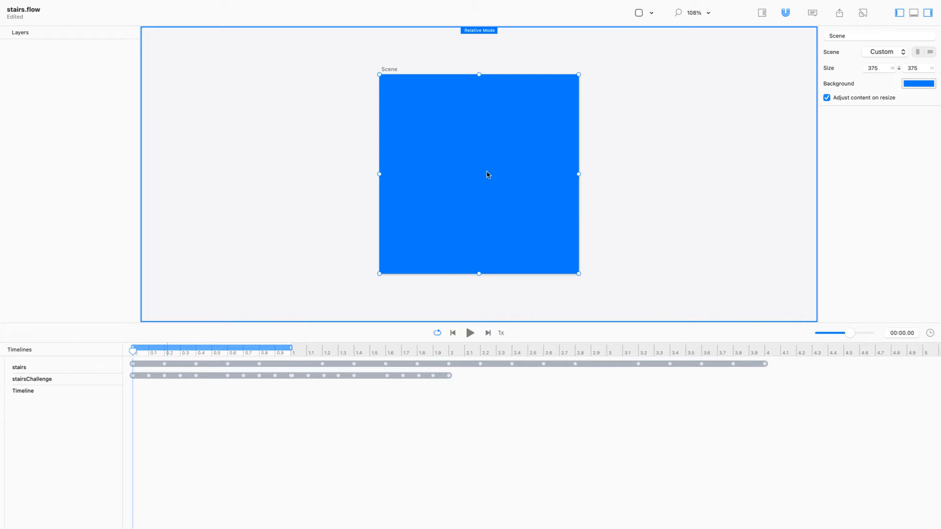
Step: Add a rectangle to the scene and give its fill the same pink as its stroke
{"action": "left_click", "coordinate": [642, 16]}
{"action": "left_click", "coordinate": [649, 25]}
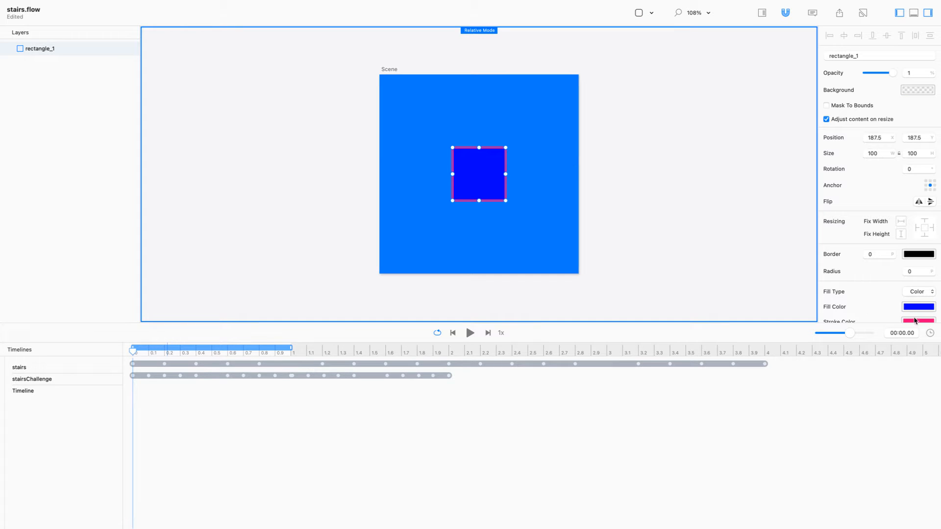
{"action": "left_click_drag", "start_coordinate": [910, 324], "coordinate": [925, 428]}
{"action": "mouse_move", "coordinate": [920, 325]}
{"action": "left_mouse_down"}
{"action": "mouse_move", "coordinate": [858, 327]}
{"action": "mouse_move", "coordinate": [853, 319]}
{"action": "mouse_move", "coordinate": [926, 307]}
{"action": "left_mouse_up"}
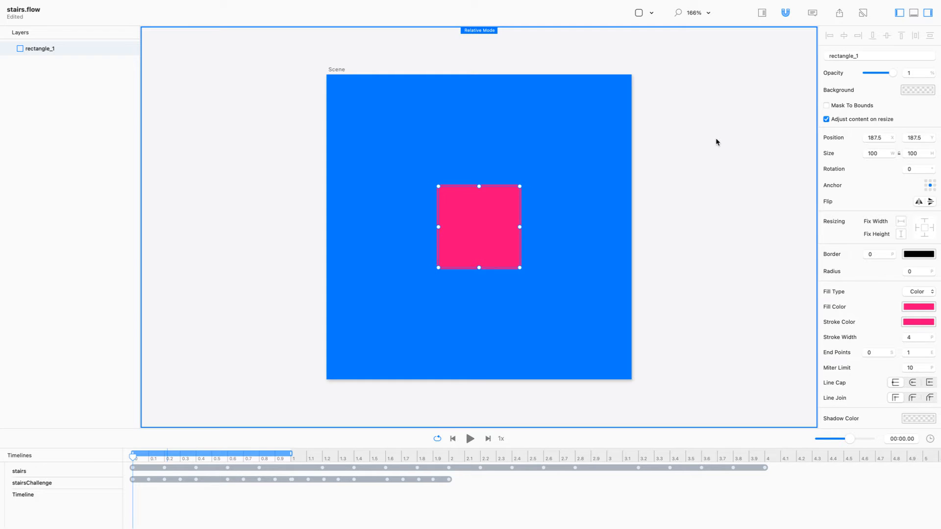
Step: Switch snapping off and on again and test-move the pink rectangle around the scene's center
{"action": "left_click", "coordinate": [785, 13]}
{"action": "left_click", "coordinate": [785, 15]}
{"action": "left_click_drag", "start_coordinate": [483, 240], "coordinate": [480, 237]}
{"action": "left_click", "coordinate": [297, 67]}
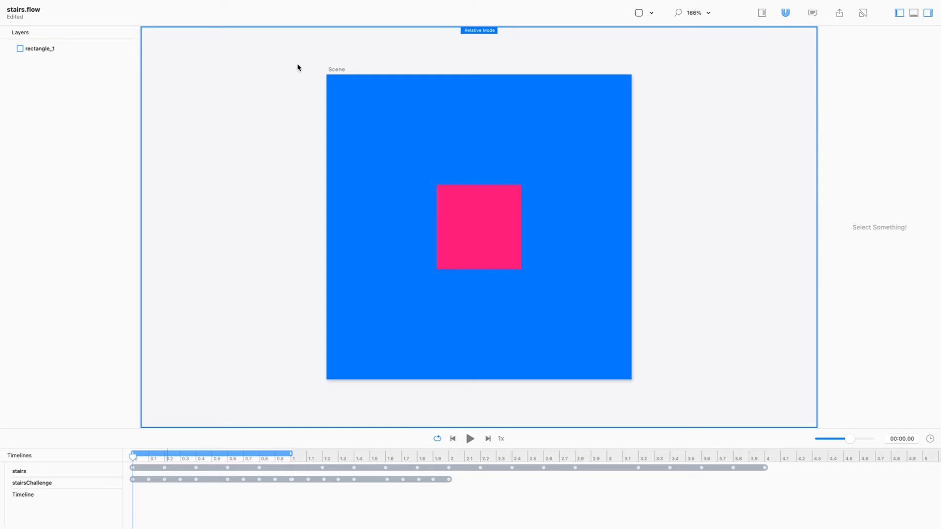
Step: Resize the scene to 400 by 400
{"action": "left_click", "coordinate": [331, 72]}
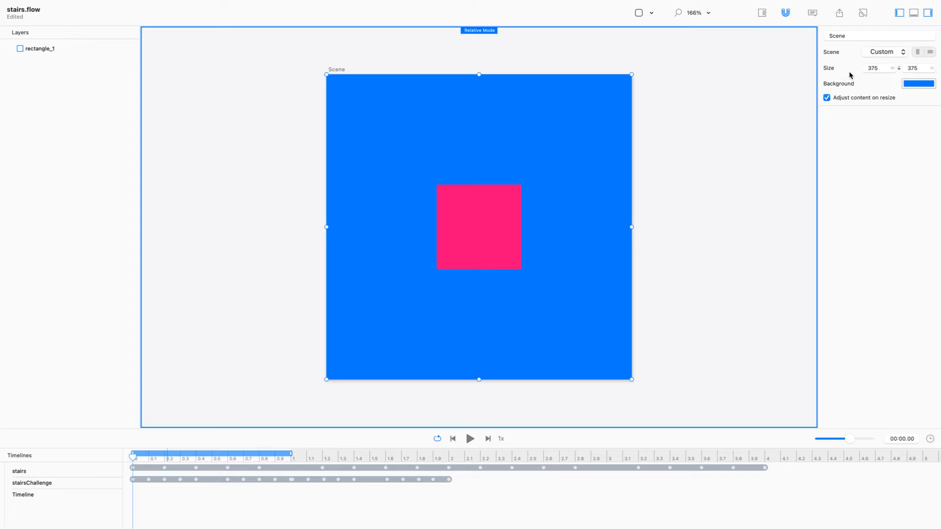
{"action": "left_click", "coordinate": [877, 69]}
{"action": "type", "text": "400"}
{"action": "key", "text": "Return"}
{"action": "key", "text": "Tab"}
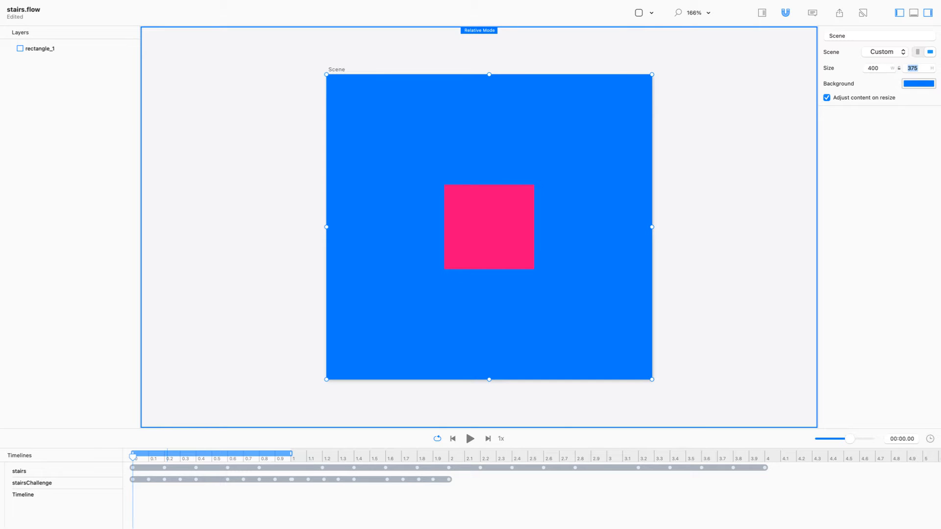
{"action": "type", "text": "400"}
{"action": "key", "text": "Return"}
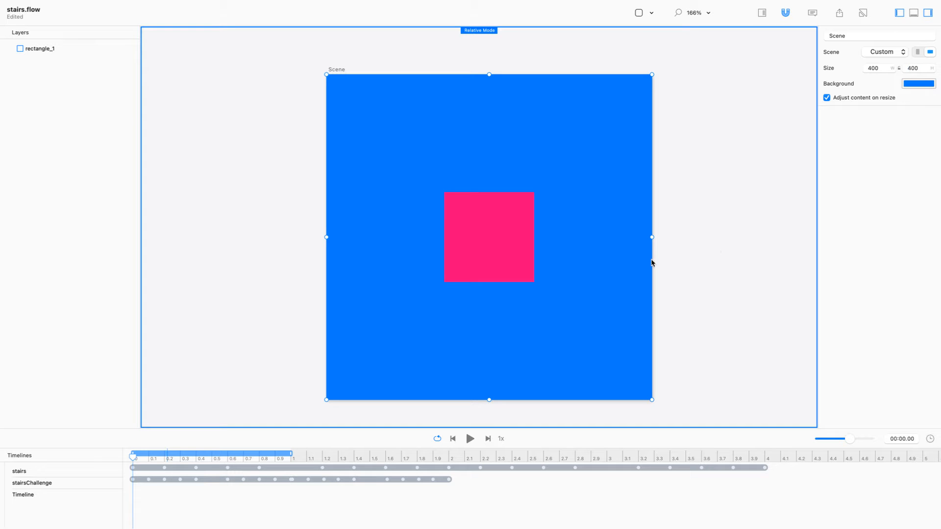
Step: Move and stretch the pink rectangle across the scene's top edge, with width 400 and X position 200
{"action": "left_click_drag", "start_coordinate": [488, 250], "coordinate": [651, 118]}
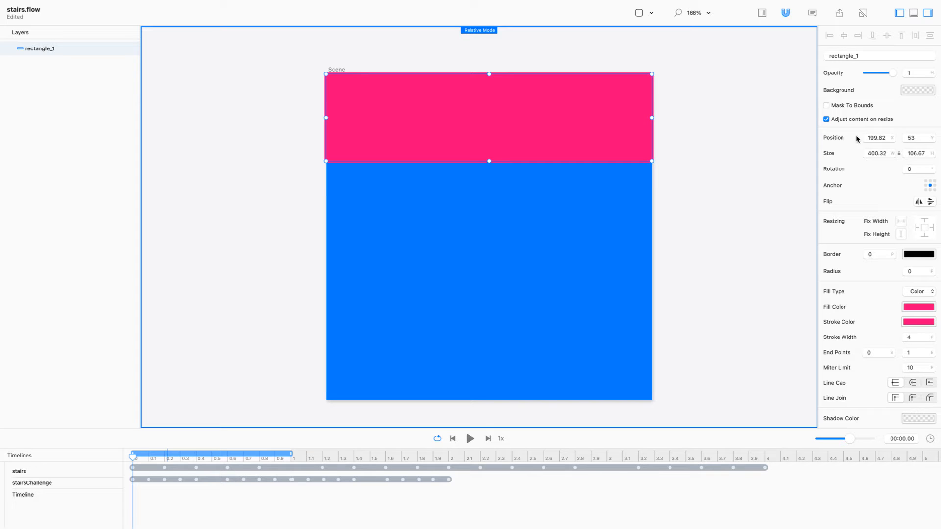
{"action": "left_click", "coordinate": [885, 154]}
{"action": "type", "text": "400"}
{"action": "key", "text": "Return"}
{"action": "left_click", "coordinate": [887, 137]}
{"action": "type", "text": "200"}
{"action": "key", "text": "Return"}
Step: Set the pink rectangle's height to 80 and its Y position to 40
{"action": "left_click", "coordinate": [917, 138]}
{"action": "left_click", "coordinate": [924, 153]}
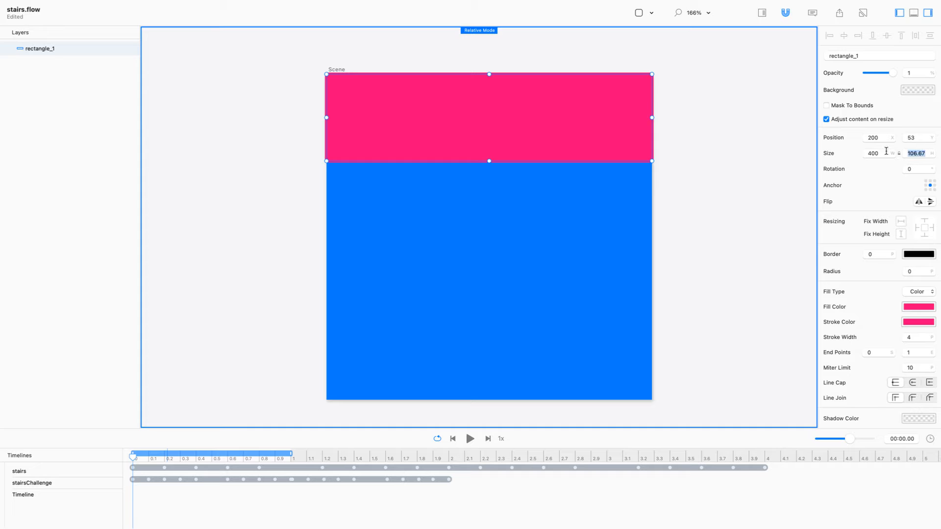
{"action": "type", "text": "80"}
{"action": "key", "text": "Return"}
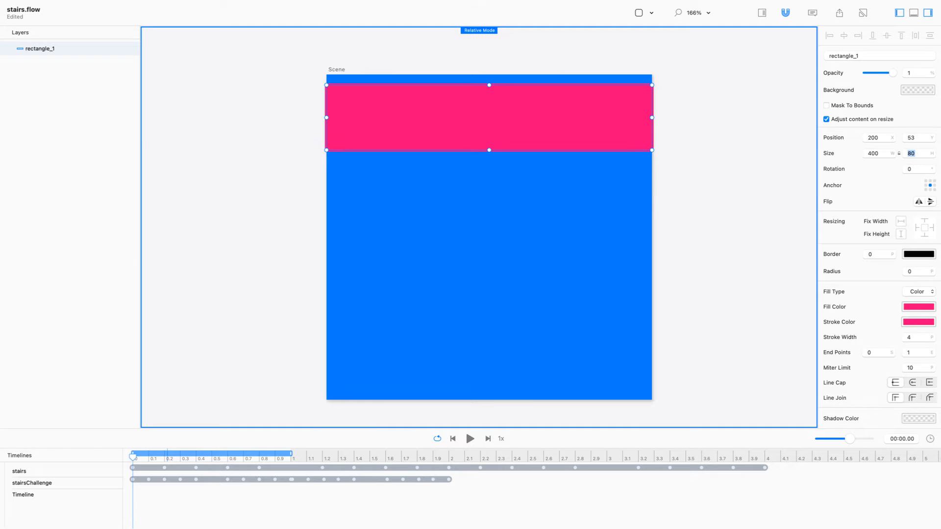
{"action": "left_click_drag", "start_coordinate": [917, 136], "coordinate": [853, 133]}
{"action": "type", "text": "40"}
{"action": "key", "text": "Return"}
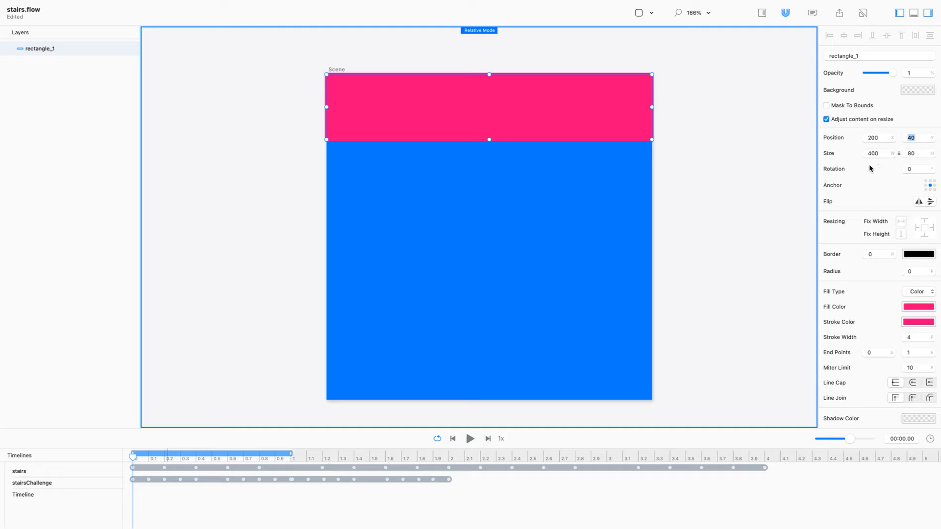
{"action": "left_click", "coordinate": [885, 140]}
{"action": "type", "text": "Tdp99"}
{"action": "left_click", "coordinate": [508, 175]}
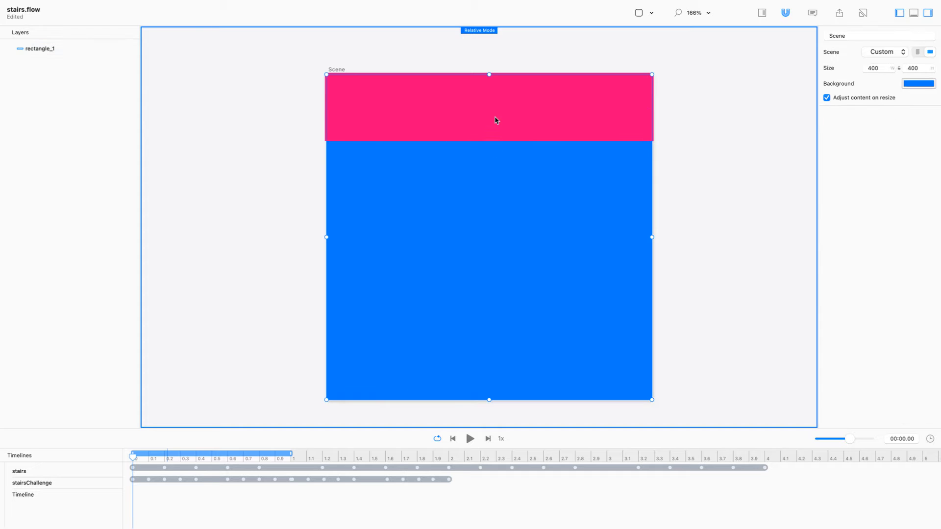
Step: Duplicate the pink rectangle four times to get five rectangles
{"action": "left_click", "coordinate": [520, 120]}
{"action": "key", "text": "super+d"}
{"action": "key", "text": "super+d"}
{"action": "key", "text": "super+d"}
{"action": "key", "text": "super+d"}
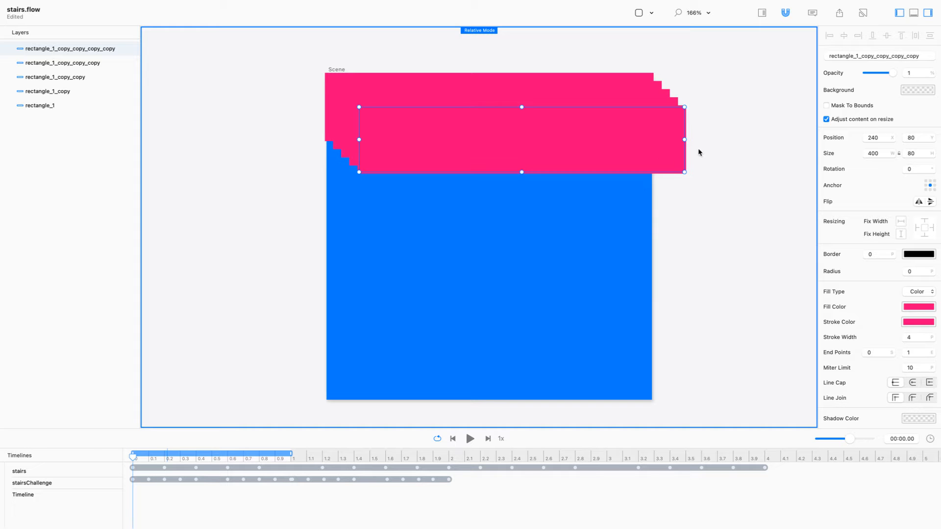
Step: Move the last copy to the scene's bottom edge, and left-align and vertically distribute all five rectangles
{"action": "left_click_drag", "start_coordinate": [620, 151], "coordinate": [585, 380]}
{"action": "left_click_drag", "start_coordinate": [710, 55], "coordinate": [519, 376]}
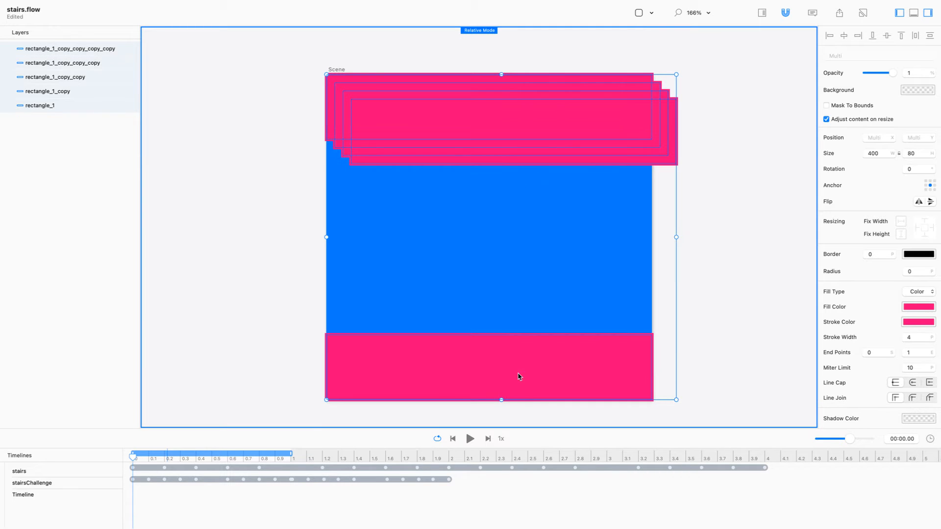
{"action": "left_click", "coordinate": [830, 37]}
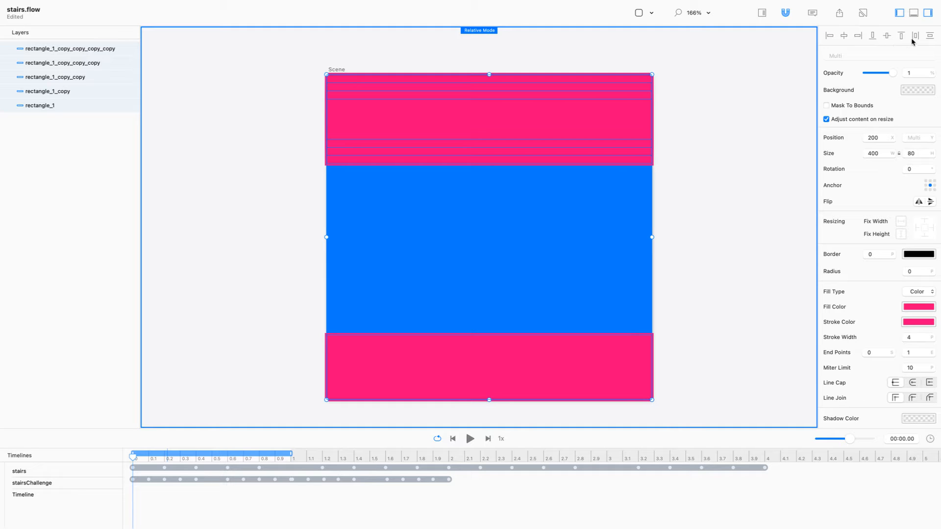
{"action": "left_click", "coordinate": [928, 41]}
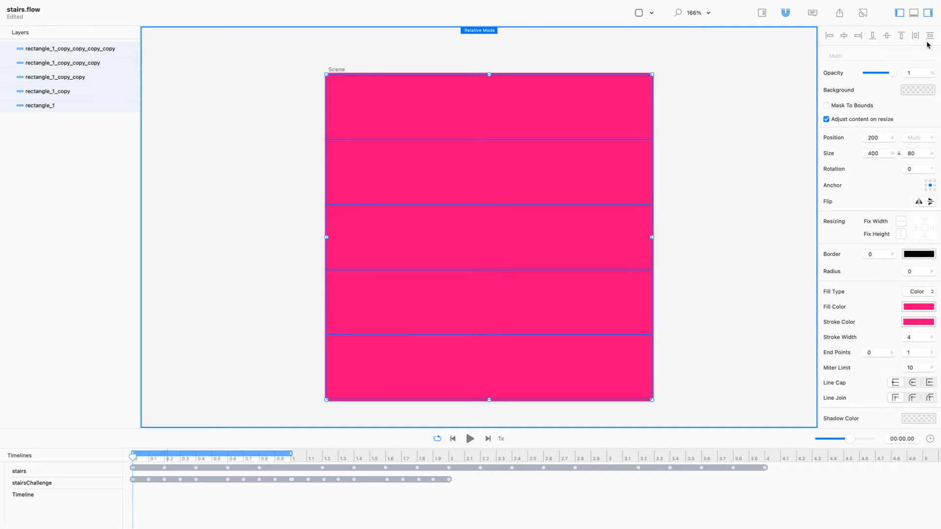
{"action": "left_click", "coordinate": [724, 208]}
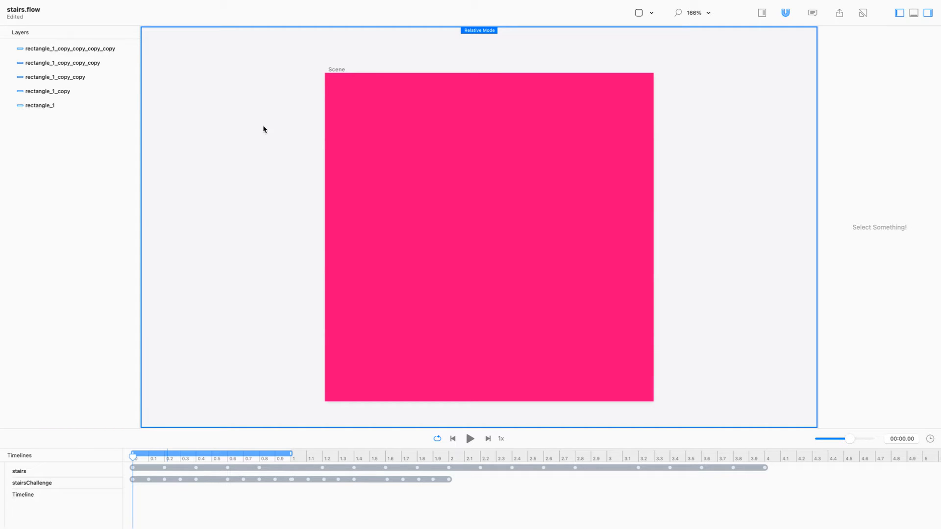
Step: Rename the original rectangle's layer to r0 and its first copy to r1
{"action": "left_click", "coordinate": [63, 106]}
{"action": "double_click", "coordinate": [62, 106]}
{"action": "type", "text": "0"}
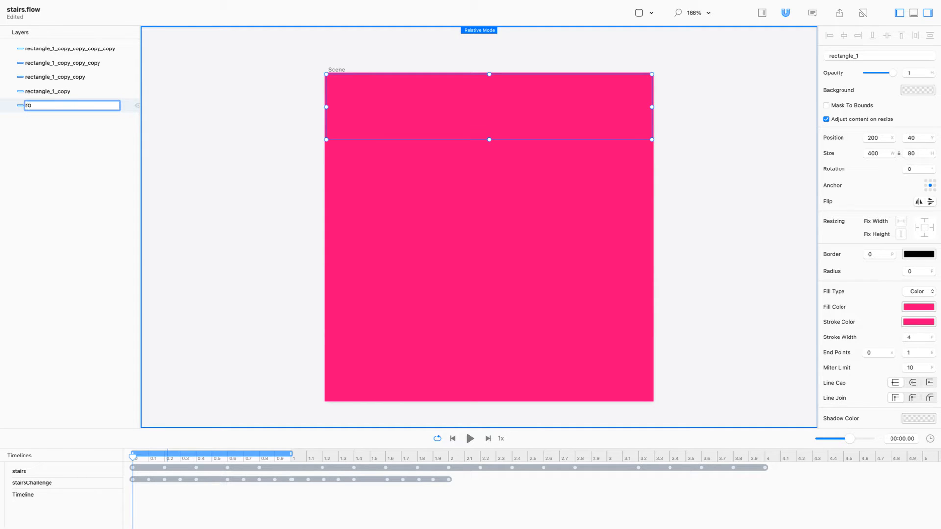
{"action": "key", "text": "Return"}
{"action": "left_click", "coordinate": [44, 93]}
{"action": "double_click", "coordinate": [42, 95]}
{"action": "type", "text": "r1"}
{"action": "key", "text": "Return"}
Step: Rename the three remaining rectangle copies to r2, r3 and r4, going upward in the layer list
{"action": "left_click", "coordinate": [55, 77]}
{"action": "double_click", "coordinate": [55, 77]}
{"action": "type", "text": "r2"}
{"action": "key", "text": "Return"}
{"action": "key", "text": "Up"}
{"action": "key", "text": "Return"}
{"action": "type", "text": "r"}
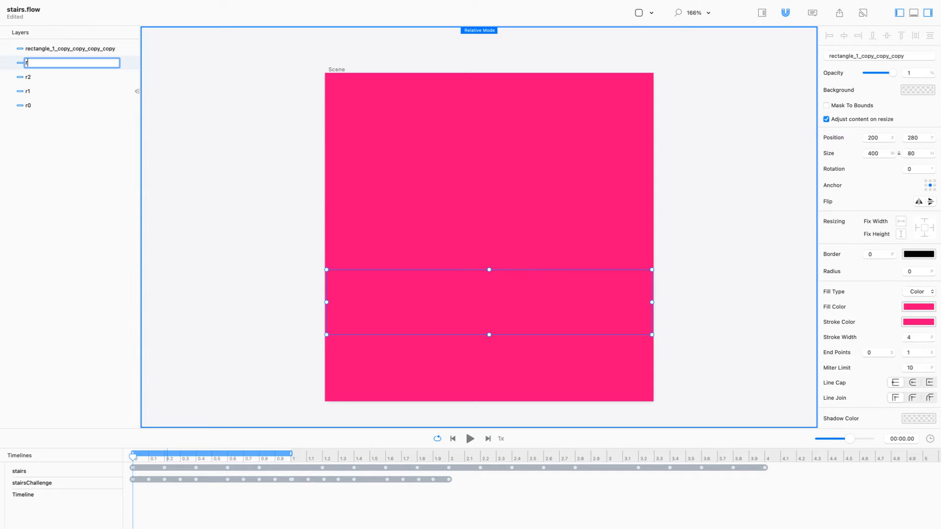
{"action": "type", "text": "3"}
{"action": "key", "text": "Return"}
{"action": "key", "text": "Up"}
{"action": "key", "text": "Return"}
{"action": "type", "text": "r4"}
{"action": "key", "text": "Return"}
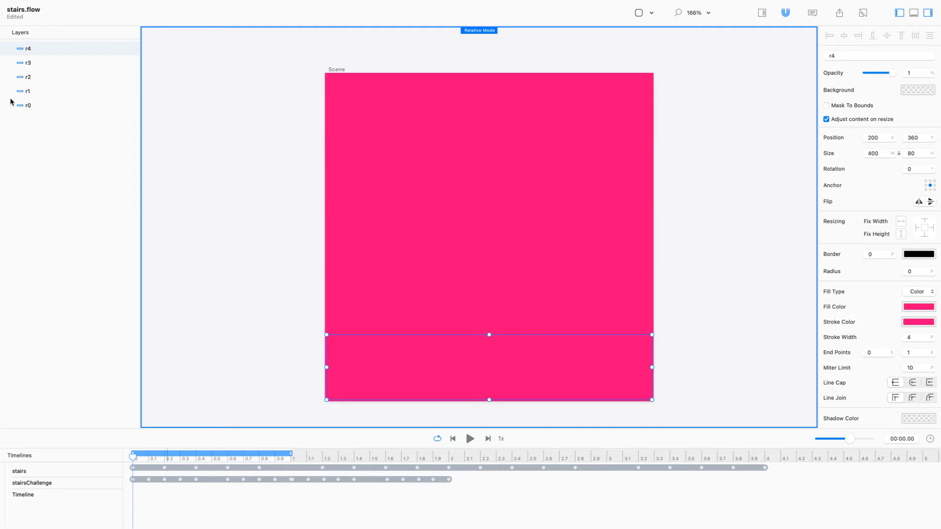
Step: Reorder the layers so they run from r0 at the top of the list down to r4
{"action": "left_click_drag", "start_coordinate": [27, 97], "coordinate": [30, 119]}
{"action": "left_click_drag", "start_coordinate": [29, 78], "coordinate": [31, 122]}
{"action": "left_click_drag", "start_coordinate": [31, 64], "coordinate": [35, 142]}
{"action": "left_click_drag", "start_coordinate": [28, 49], "coordinate": [60, 143]}
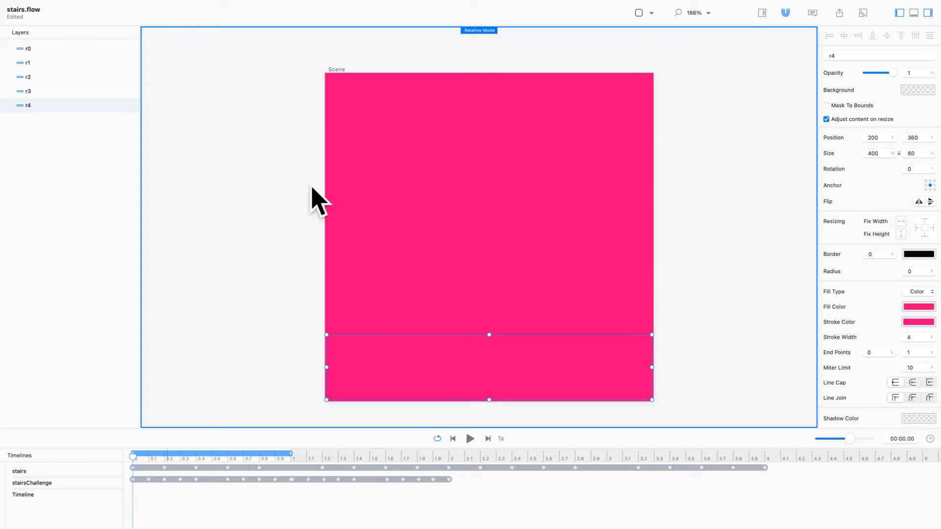
{"action": "left_click", "coordinate": [60, 49]}
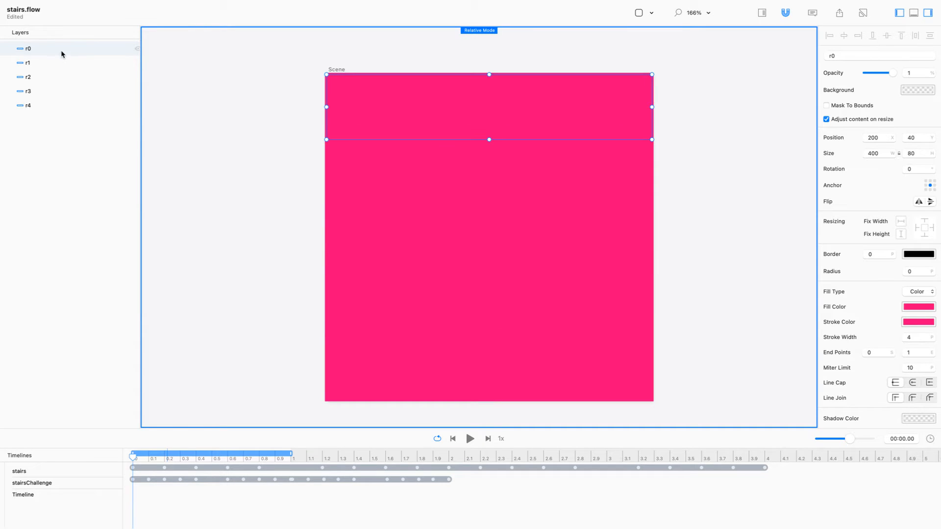
{"action": "left_click", "coordinate": [60, 106]}
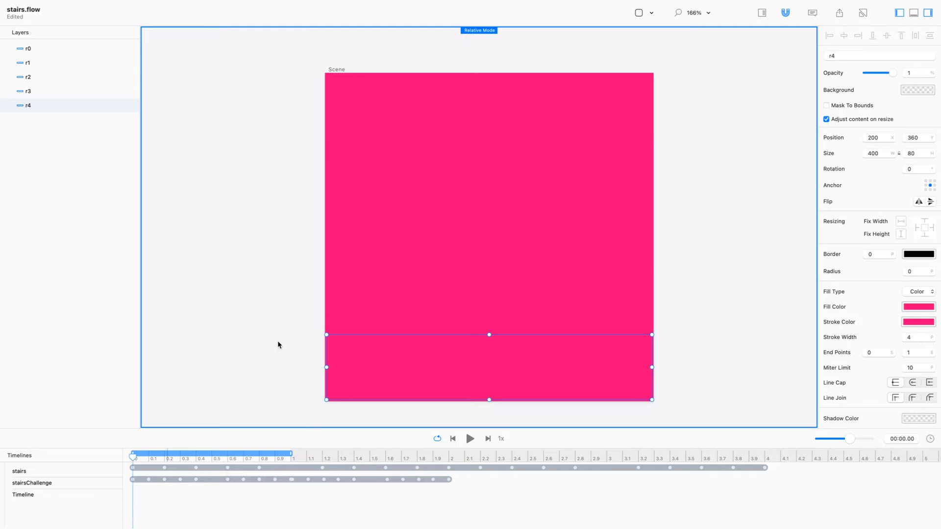
{"action": "left_click_drag", "start_coordinate": [309, 429], "coordinate": [309, 409]}
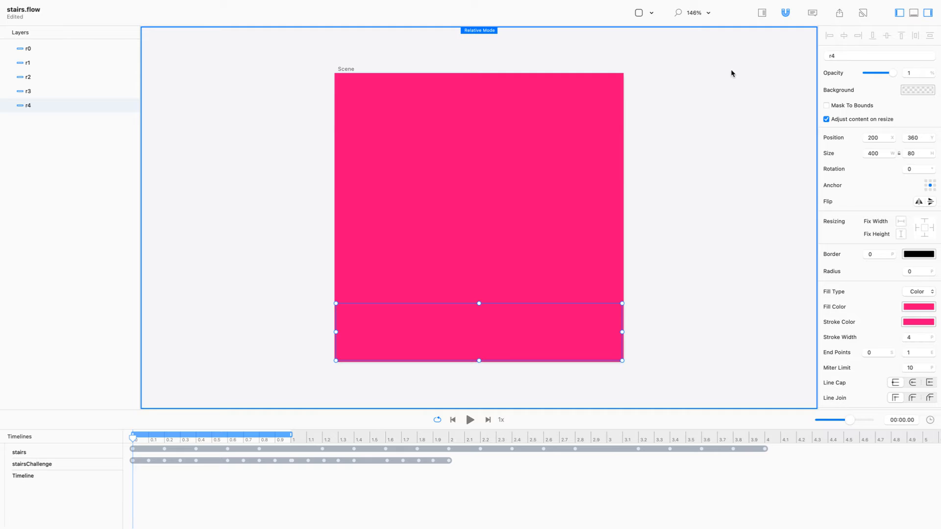
Step: At 1 second on the new timeline, move all five rectangles together sideways to X 600, just outside the scene's right edge
{"action": "left_click_drag", "start_coordinate": [684, 79], "coordinate": [342, 355]}
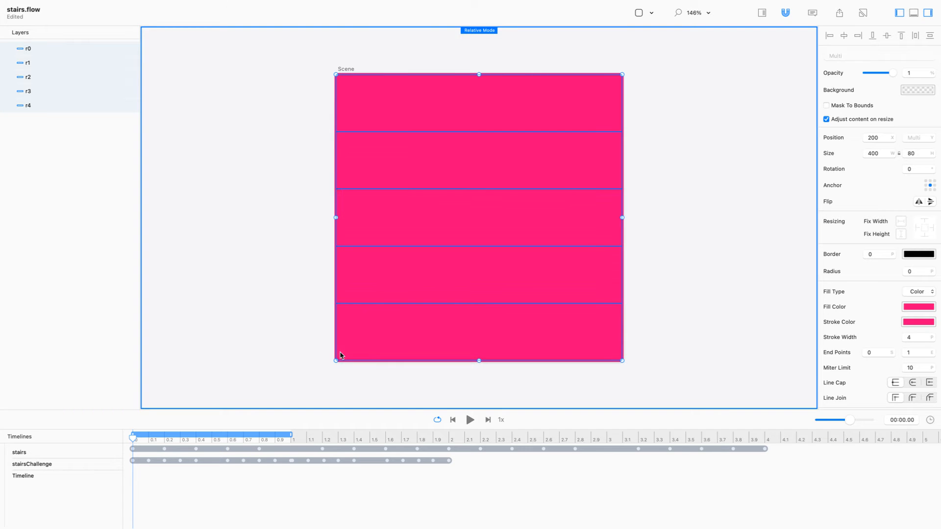
{"action": "left_click_drag", "start_coordinate": [342, 351], "coordinate": [649, 344]}
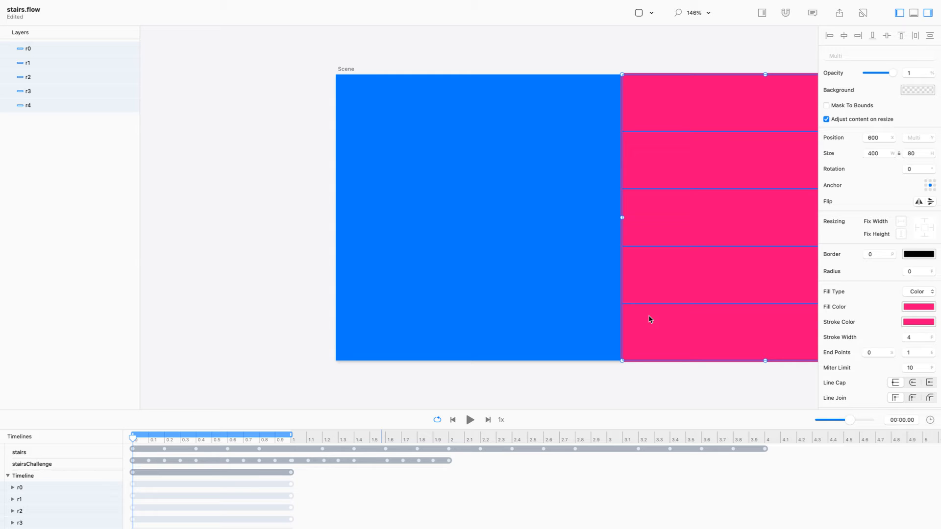
{"action": "key", "text": "super+z"}
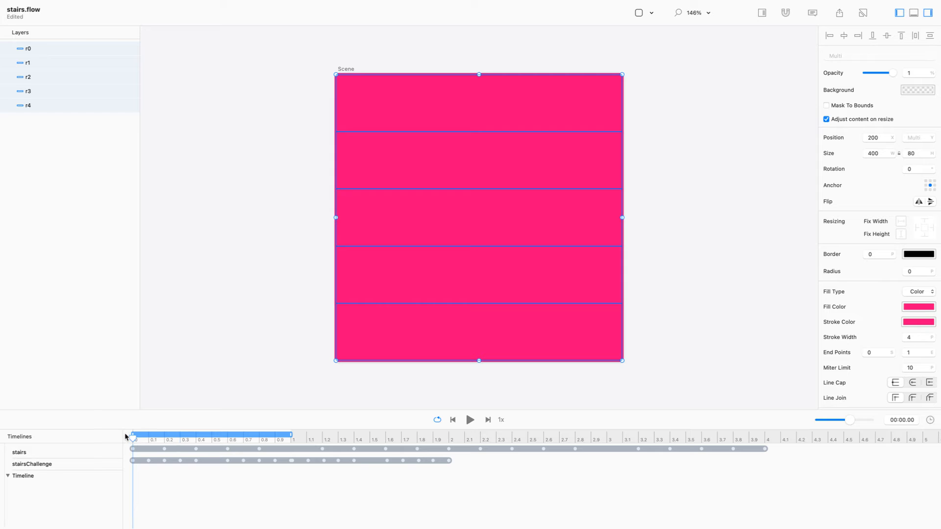
{"action": "left_click_drag", "start_coordinate": [135, 438], "coordinate": [294, 440]}
{"action": "left_click_drag", "start_coordinate": [851, 423], "coordinate": [861, 424]}
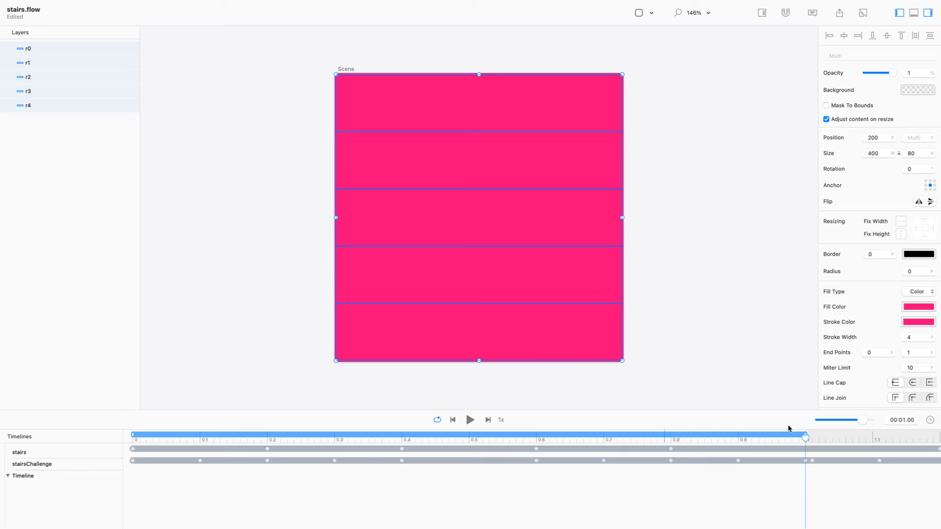
{"action": "left_click_drag", "start_coordinate": [811, 442], "coordinate": [829, 434]}
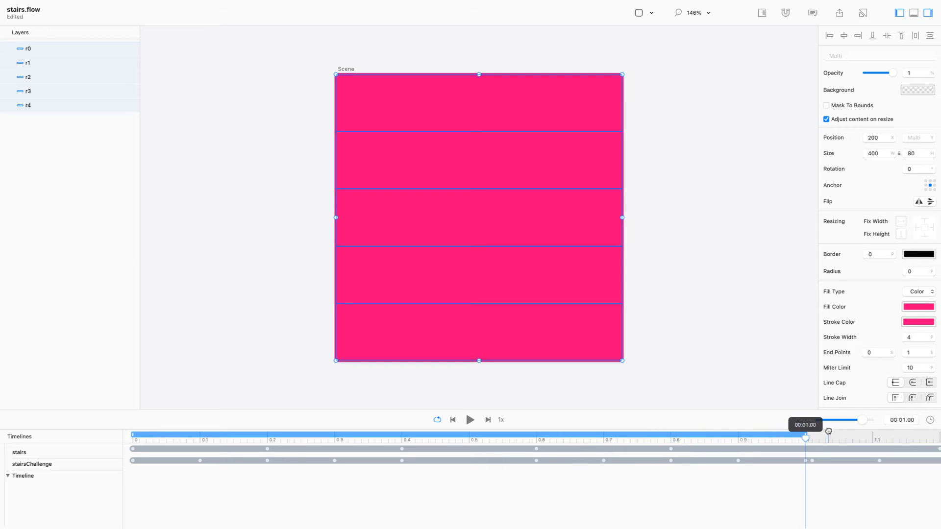
{"action": "left_click_drag", "start_coordinate": [384, 167], "coordinate": [673, 168]}
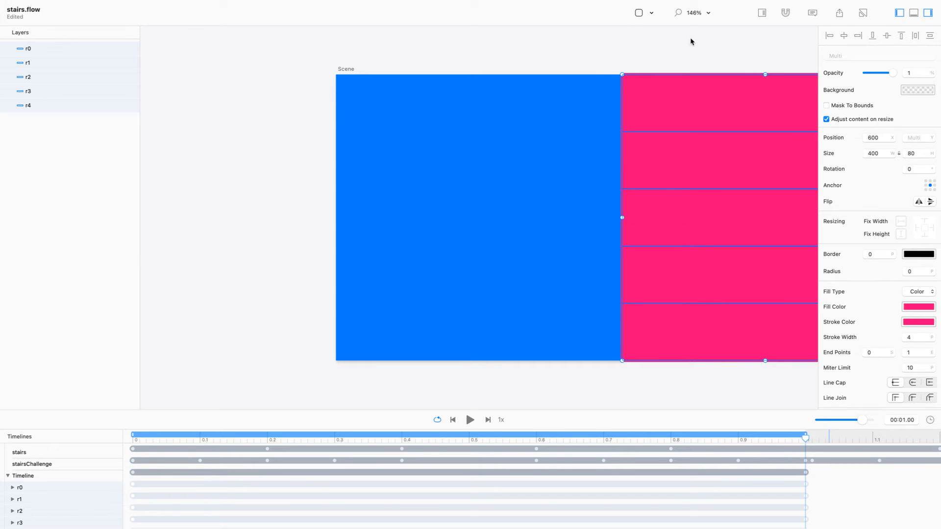
Step: Nudge all five rectangles' X position to 602, using the view clipped to the scene to check the edge, and restore the full view
{"action": "left_click", "coordinate": [762, 13]}
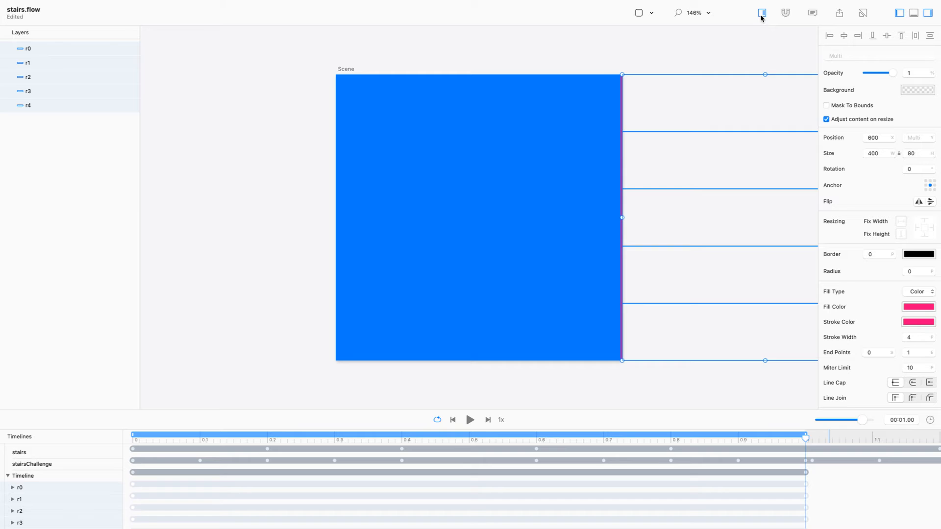
{"action": "left_click", "coordinate": [761, 14]}
{"action": "left_click", "coordinate": [761, 13]}
{"action": "left_click", "coordinate": [882, 138]}
{"action": "key", "text": "Up"}
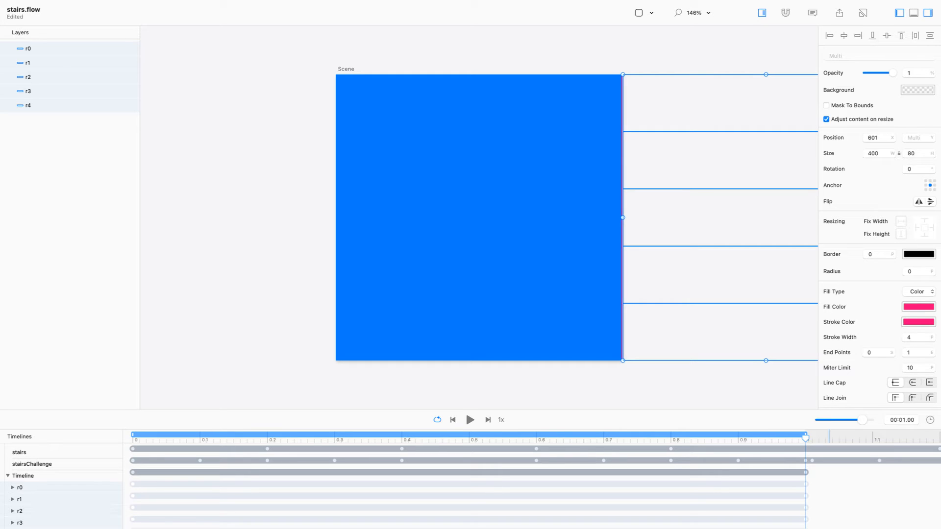
{"action": "key", "text": "Up"}
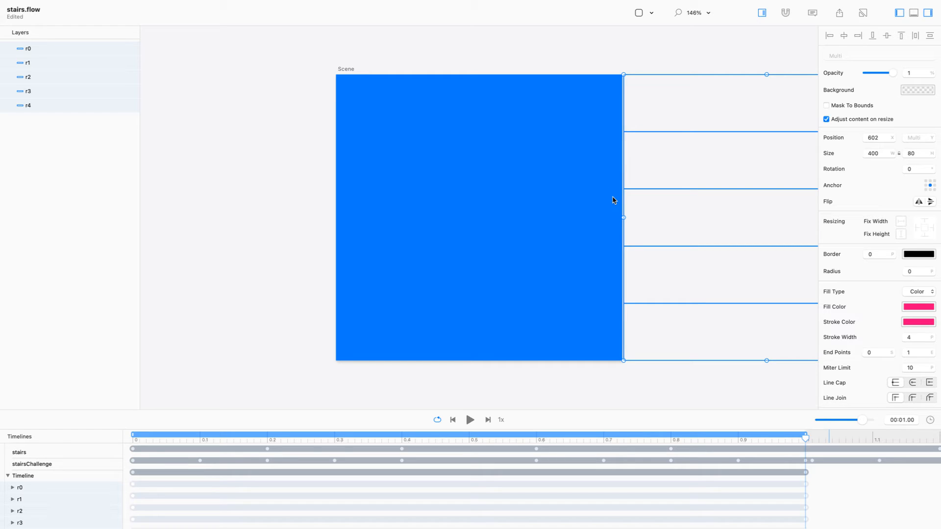
{"action": "left_click", "coordinate": [763, 14]}
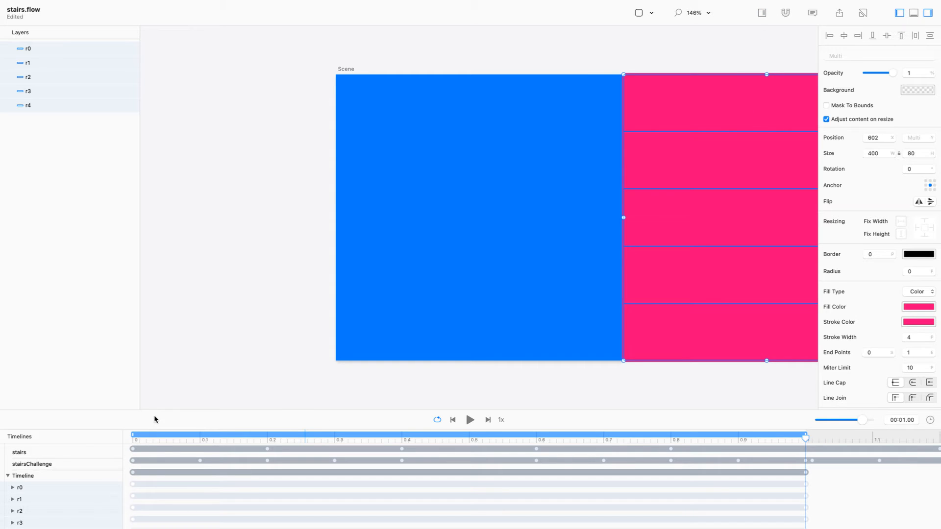
Step: Enlarge the timeline area and expand every layer from r0 to r4 to show its X property row
{"action": "left_click_drag", "start_coordinate": [152, 410], "coordinate": [153, 351]}
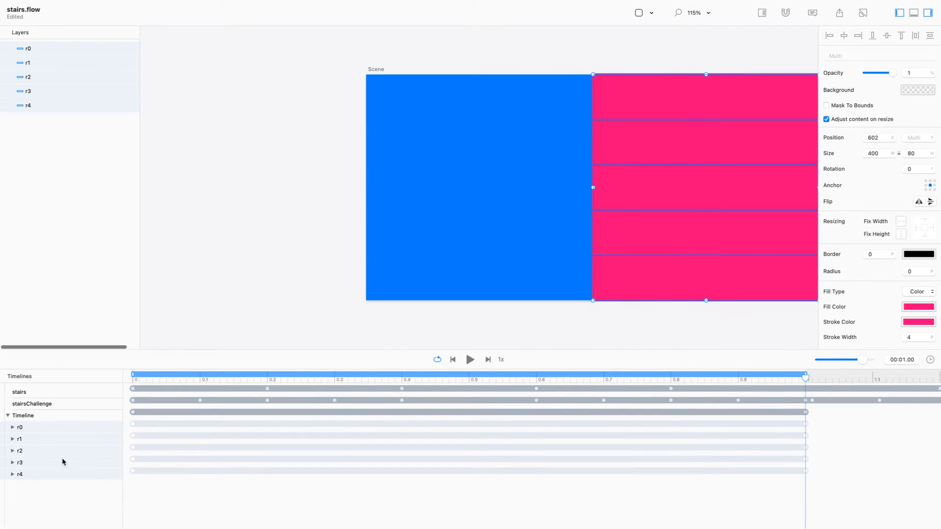
{"action": "left_click", "coordinate": [9, 417]}
{"action": "left_click", "coordinate": [9, 417], "text": "alt"}
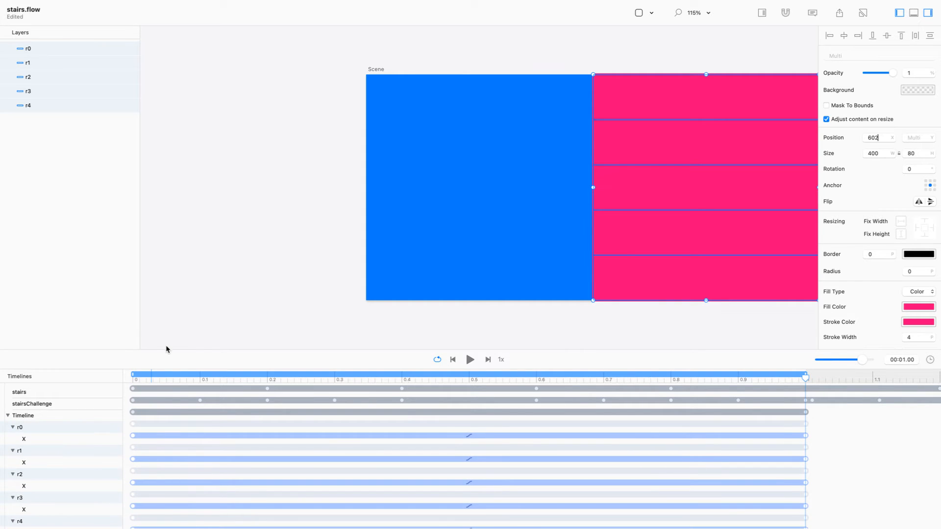
{"action": "left_click_drag", "start_coordinate": [168, 350], "coordinate": [167, 282]}
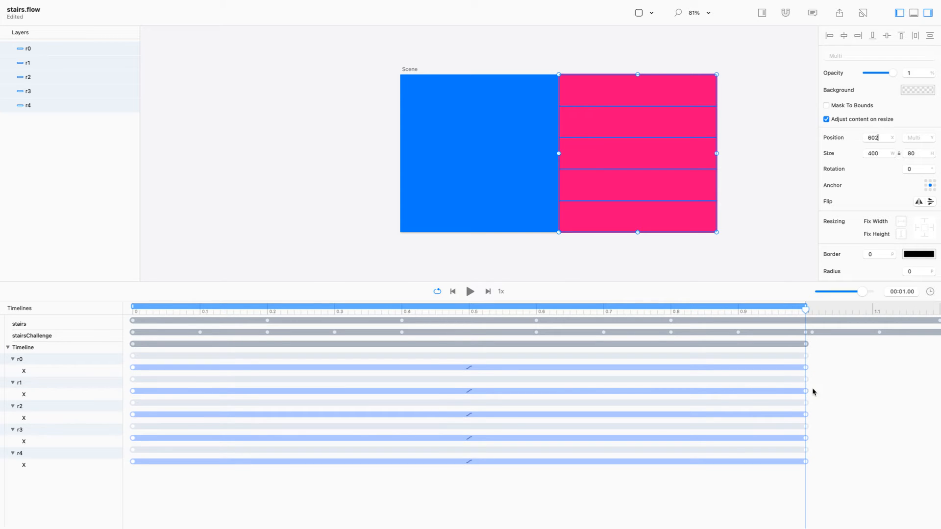
Step: Shorten the five X animations to 0.8 seconds and shift r4's to run from 0.4 to 1.2 seconds
{"action": "left_click_drag", "start_coordinate": [842, 451], "coordinate": [81, 477]}
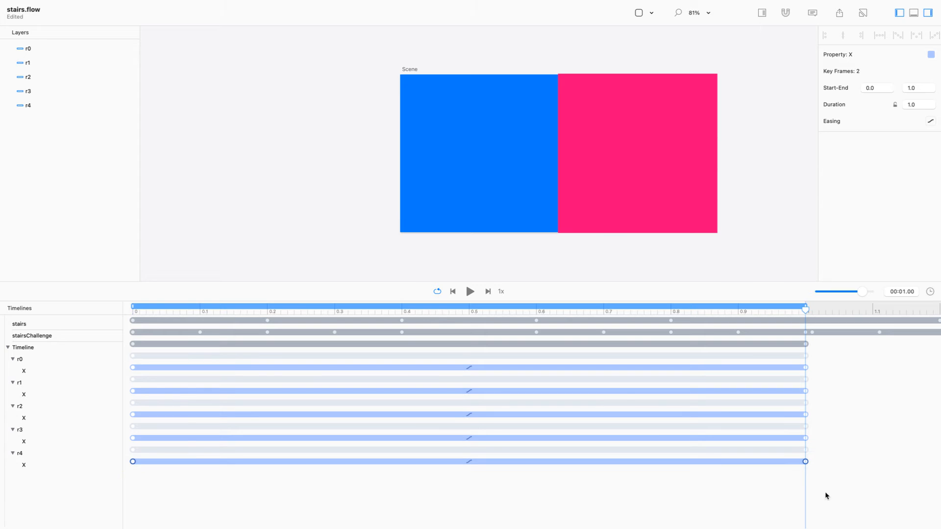
{"action": "left_click_drag", "start_coordinate": [816, 359], "coordinate": [125, 474]}
{"action": "left_click_drag", "start_coordinate": [132, 461], "coordinate": [200, 461]}
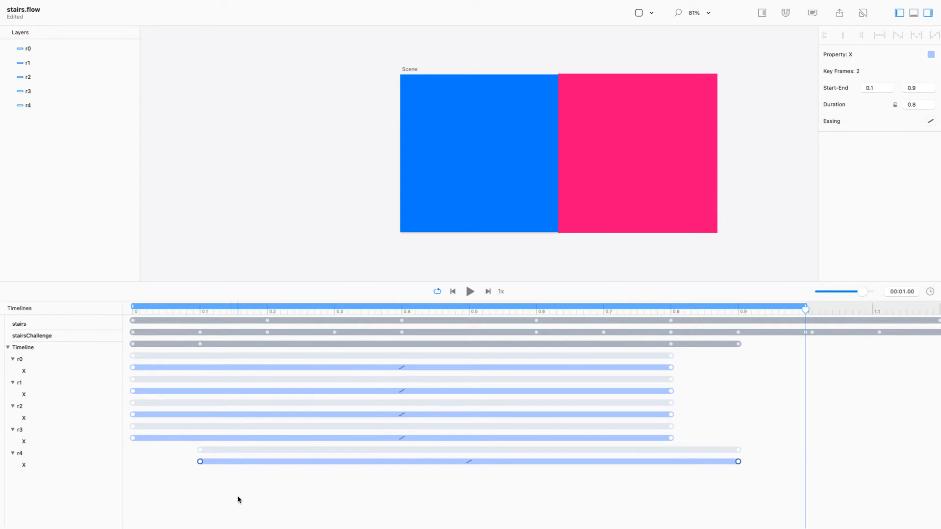
{"action": "left_click_drag", "start_coordinate": [174, 483], "coordinate": [758, 451]}
{"action": "left_click_drag", "start_coordinate": [200, 461], "coordinate": [403, 461]}
{"action": "left_click", "coordinate": [249, 474]}
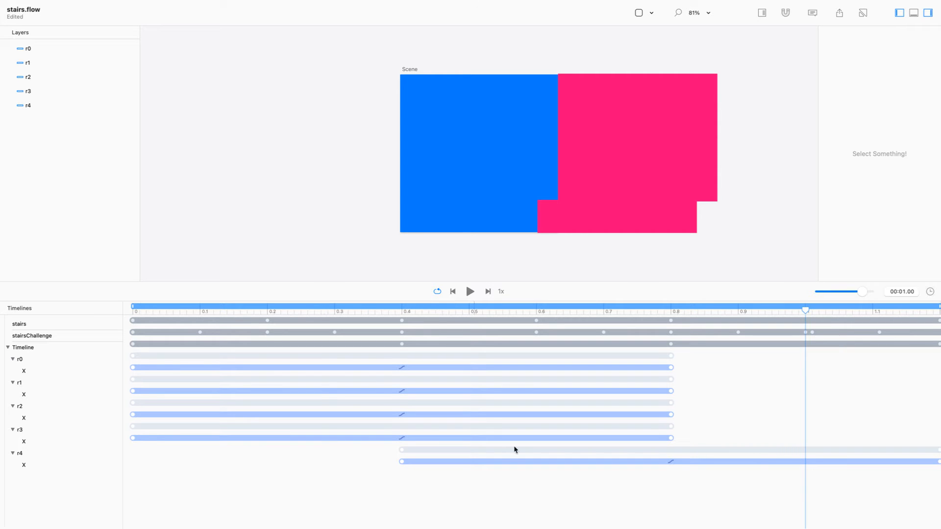
Step: Offset the X animations of r1, r2 and r3 by small increments so their end keyframes are slightly staggered
{"action": "left_click_drag", "start_coordinate": [671, 438], "coordinate": [677, 390]}
{"action": "left_click", "coordinate": [670, 415], "text": "shift"}
{"action": "left_click", "coordinate": [672, 391], "text": "shift"}
{"action": "left_click", "coordinate": [742, 410]}
Step: Try to distribute all five X animations evenly along the timeline
{"action": "key", "text": "super+a"}
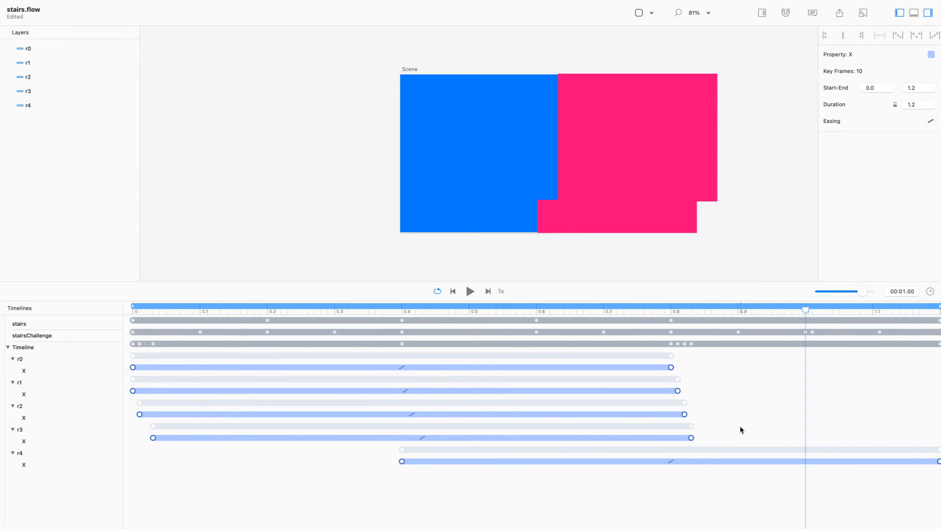
{"action": "left_click", "coordinate": [859, 292]}
{"action": "left_click", "coordinate": [701, 407]}
{"action": "key", "text": "super+a"}
{"action": "left_click_drag", "start_coordinate": [800, 490], "coordinate": [122, 363]}
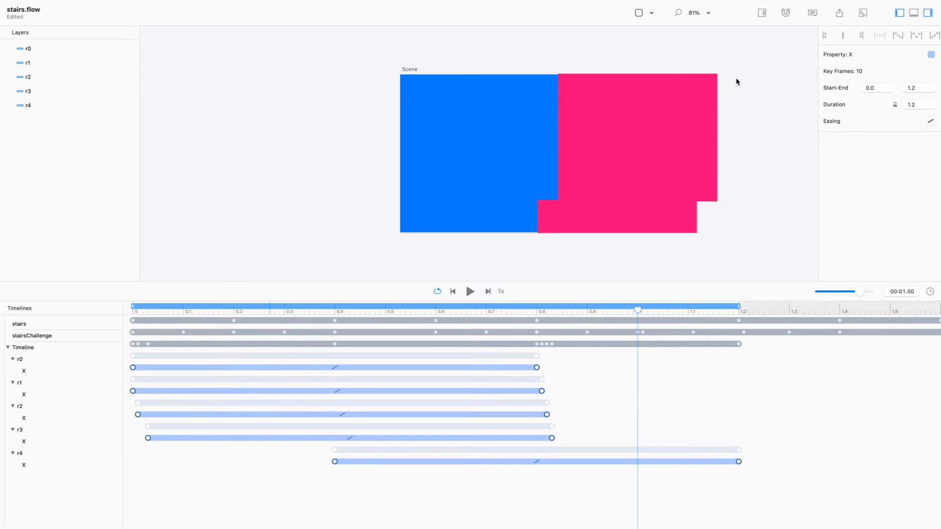
{"action": "left_click", "coordinate": [897, 37]}
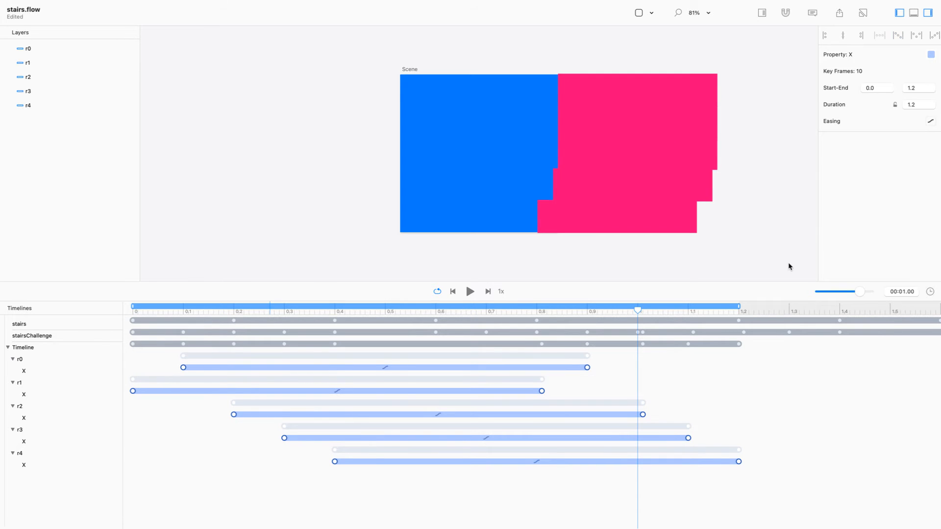
{"action": "key", "text": "super+z"}
Step: Shift the X animations of r1, r2 and r3 slightly so each starts after the previous layer's, and distribute all five evenly
{"action": "left_click_drag", "start_coordinate": [568, 383], "coordinate": [153, 438]}
{"action": "left_click", "coordinate": [243, 483]}
{"action": "key", "text": "super+a"}
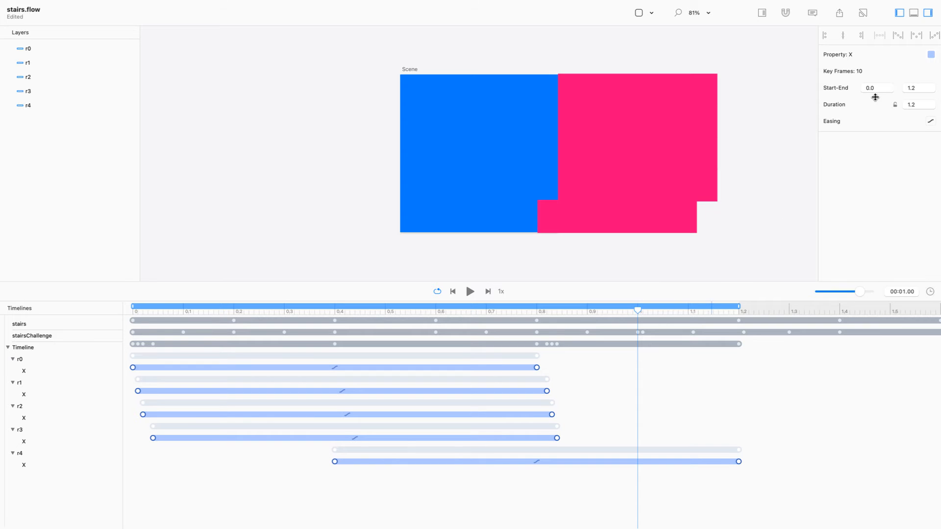
{"action": "left_click", "coordinate": [897, 35]}
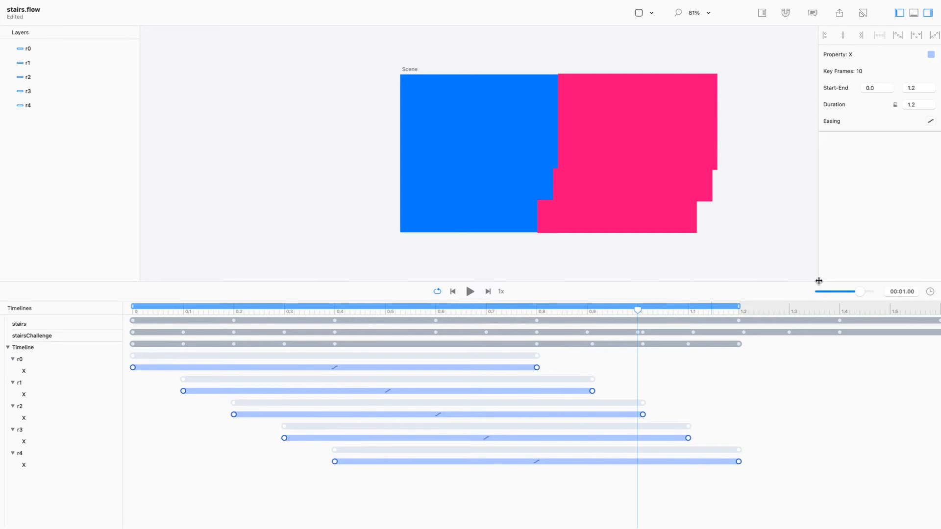
Step: Play back the staggered stairs animation with everything outside the scene hidden, and stop playback
{"action": "left_click_drag", "start_coordinate": [643, 307], "coordinate": [816, 300]}
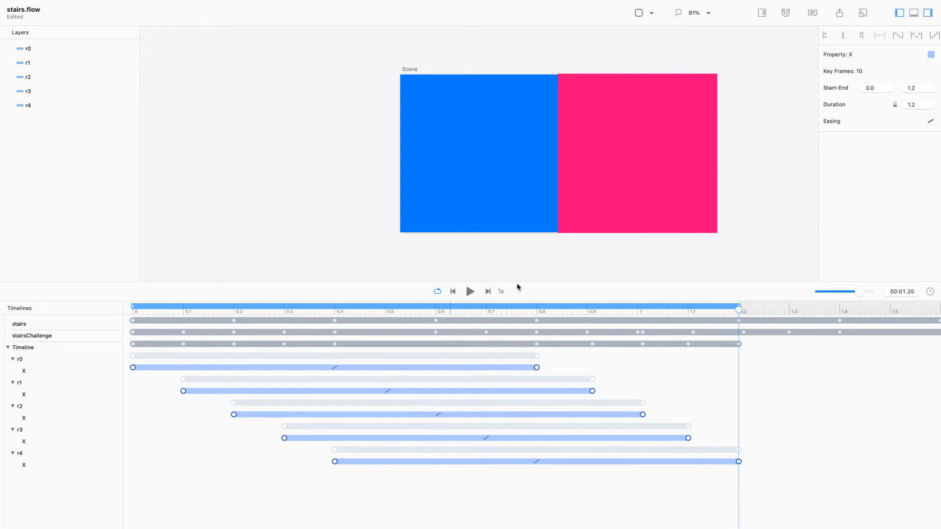
{"action": "left_click_drag", "start_coordinate": [516, 282], "coordinate": [517, 339]}
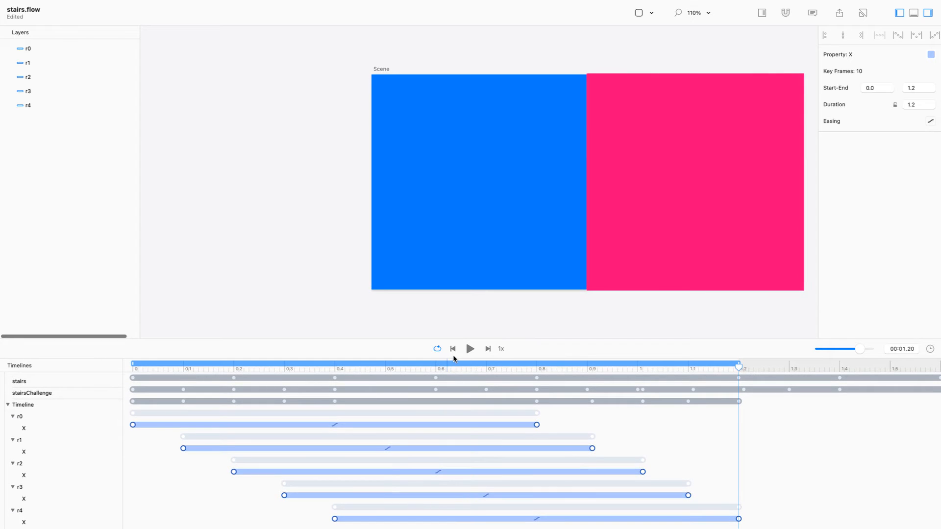
{"action": "left_click", "coordinate": [470, 349]}
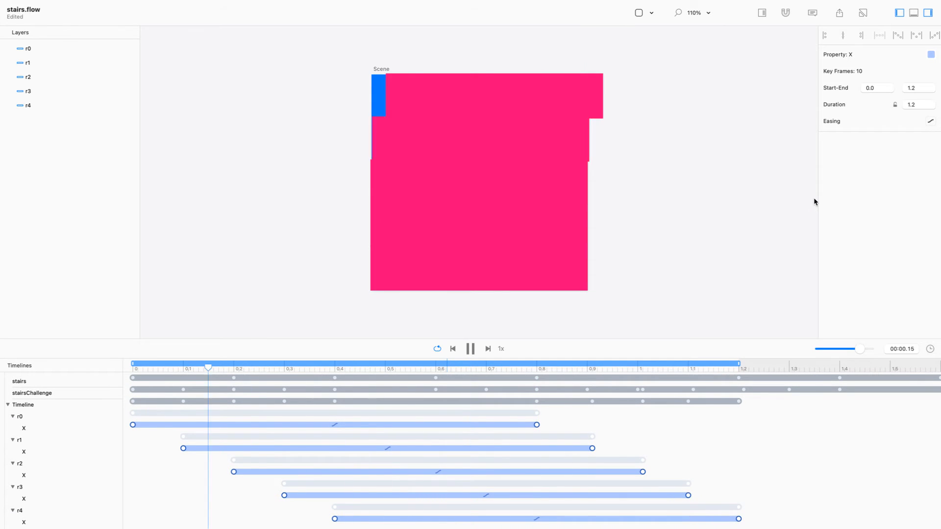
{"action": "left_click", "coordinate": [785, 25]}
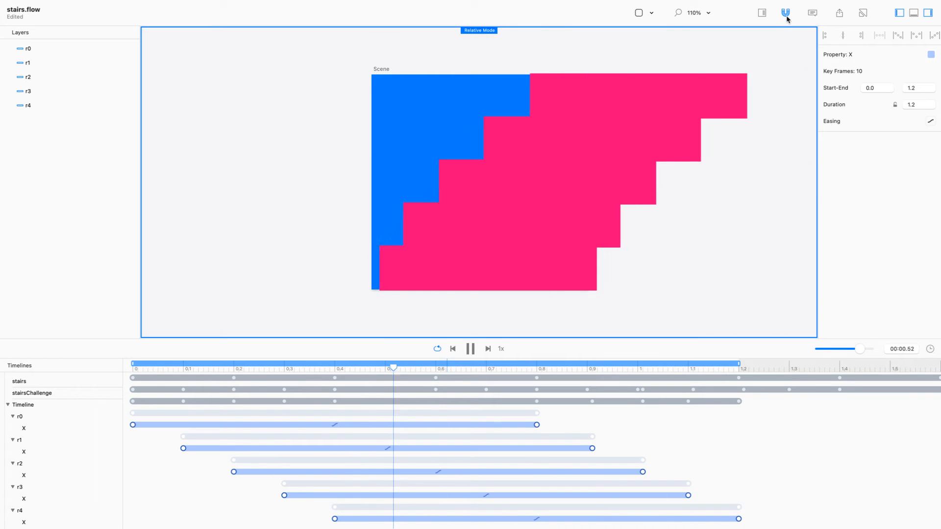
{"action": "left_click", "coordinate": [784, 13]}
{"action": "left_click", "coordinate": [762, 13]}
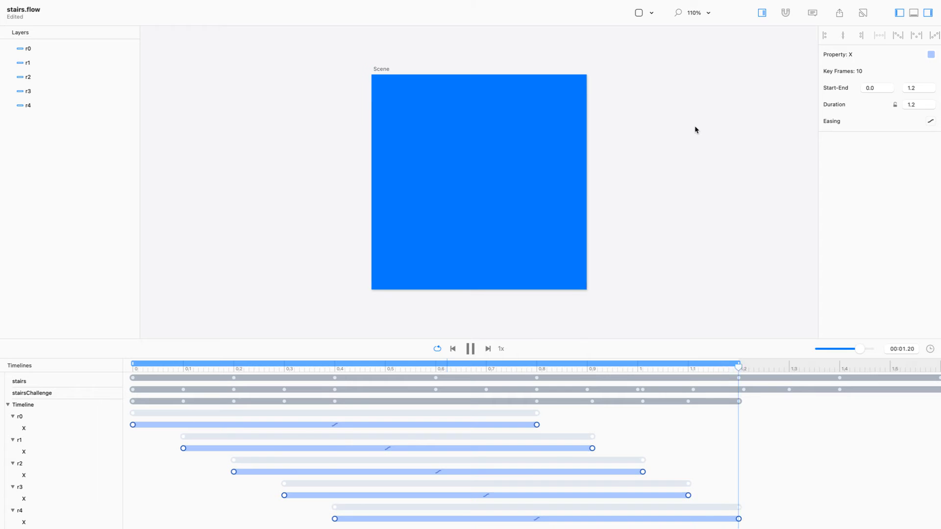
{"action": "key", "text": "space"}
{"action": "left_click", "coordinate": [687, 446]}
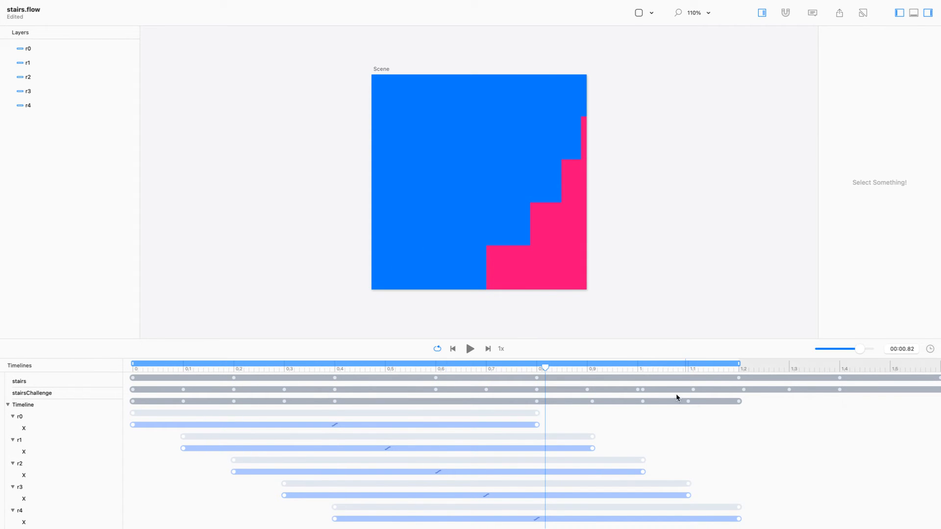
Step: Move the end keyframes of all five X animations 0.2 seconds earlier, shortening them to about 0.6 seconds
{"action": "left_click_drag", "start_coordinate": [661, 339], "coordinate": [662, 290]}
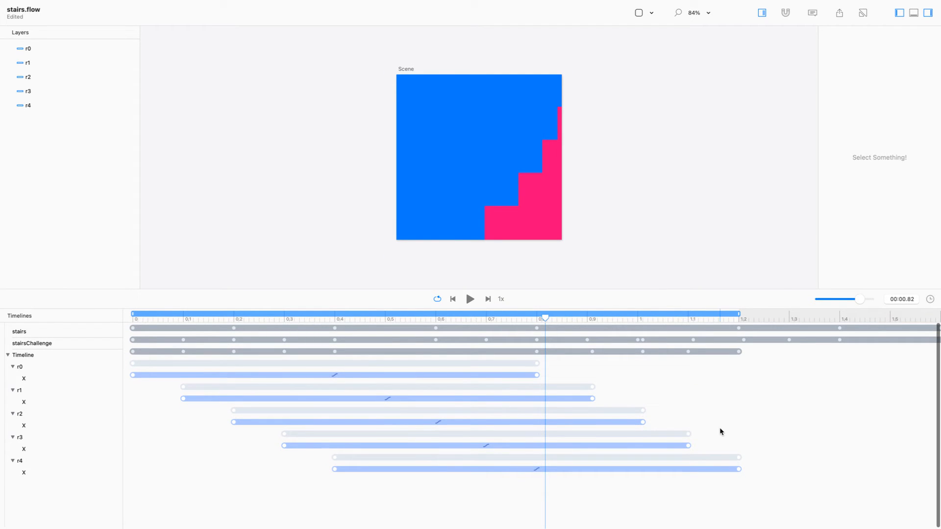
{"action": "left_click_drag", "start_coordinate": [720, 455], "coordinate": [616, 414]}
{"action": "left_click_drag", "start_coordinate": [786, 487], "coordinate": [435, 372]}
{"action": "left_click", "coordinate": [647, 460]}
Step: Shift r4's X animation to run from 0.6 to 1.2 seconds
{"action": "left_click_drag", "start_coordinate": [672, 457], "coordinate": [262, 482]}
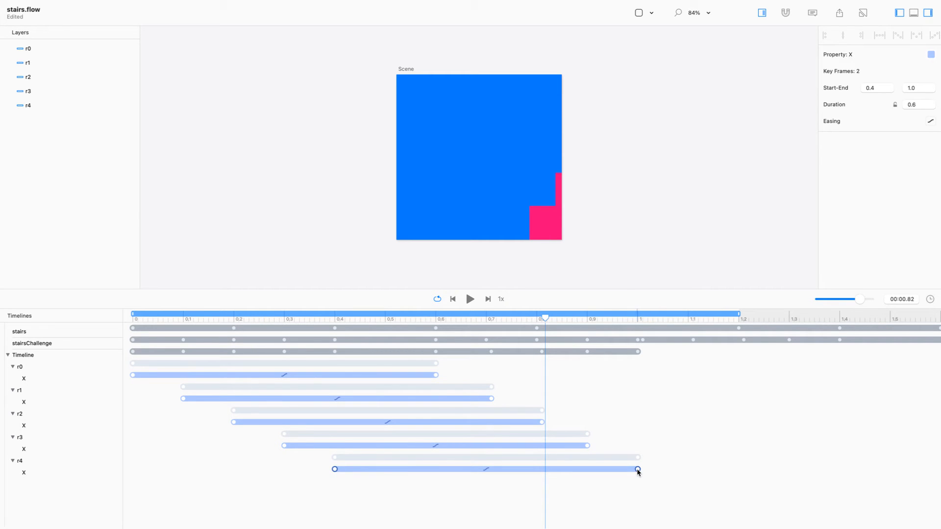
{"action": "left_click_drag", "start_coordinate": [637, 469], "coordinate": [738, 469]}
{"action": "left_click", "coordinate": [766, 495]}
Step: Distribute all five X animations evenly between 0 and 1.2 seconds and preview the result
{"action": "key", "text": "super+a"}
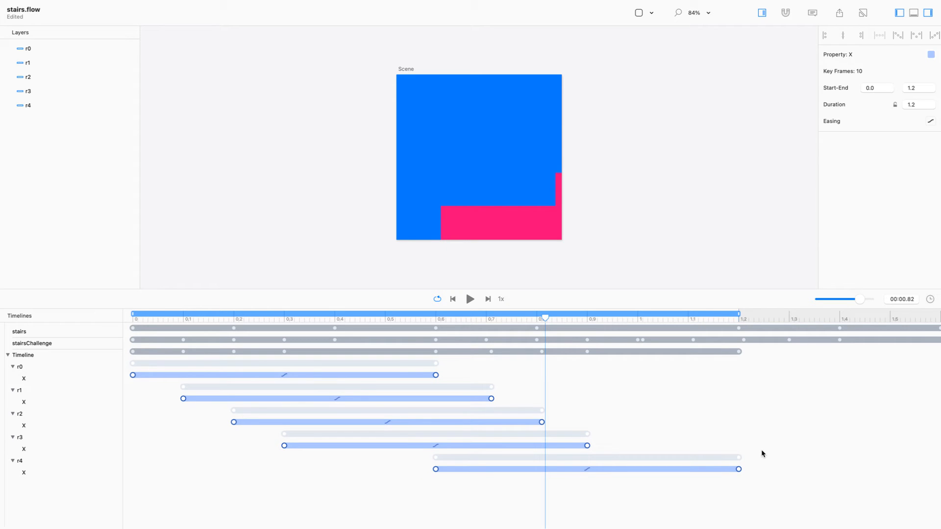
{"action": "left_click", "coordinate": [898, 35]}
{"action": "left_click", "coordinate": [468, 300]}
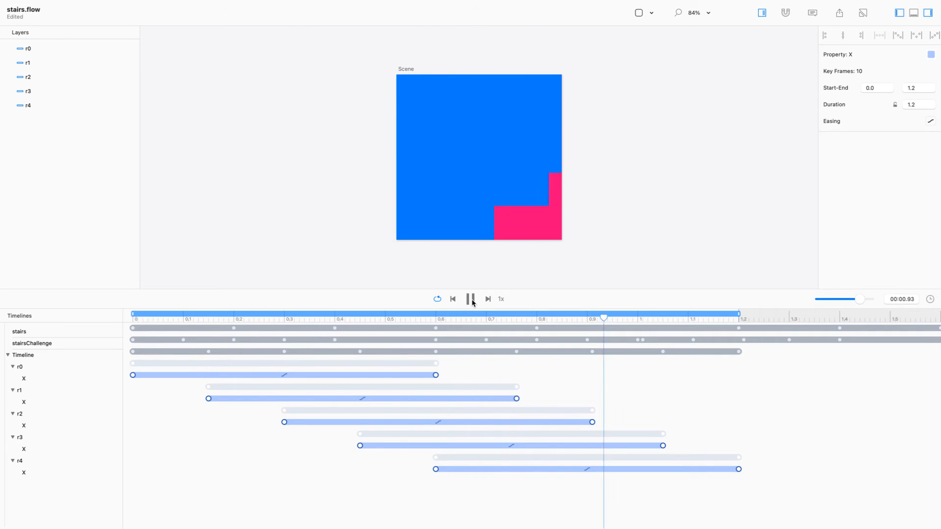
{"action": "left_click", "coordinate": [472, 299]}
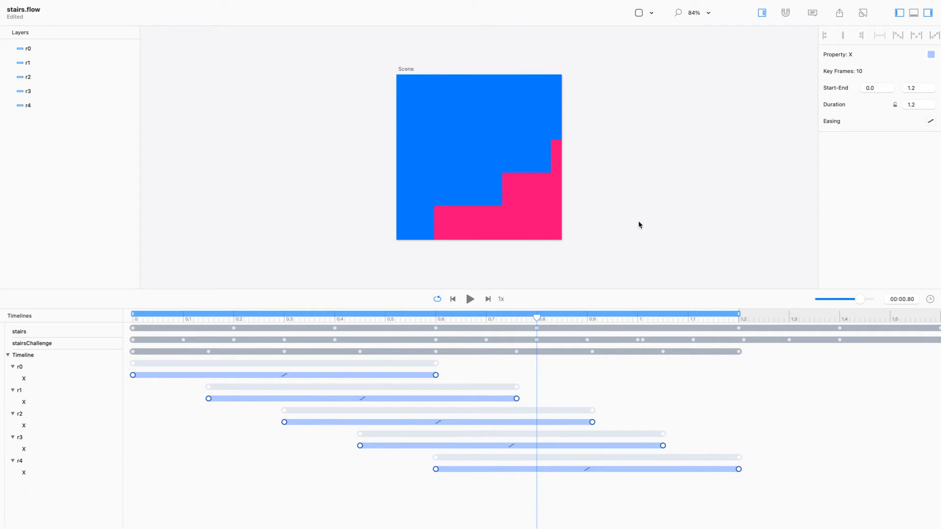
Step: Play back the stairs animation from the start, stop it, and scrub the timeline through to 1.2 seconds
{"action": "left_click_drag", "start_coordinate": [537, 317], "coordinate": [147, 309]}
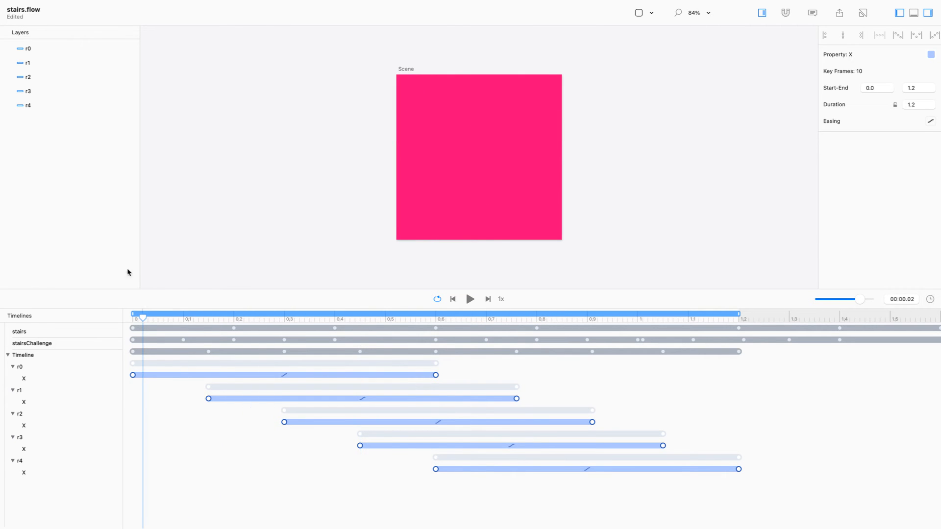
{"action": "left_click_drag", "start_coordinate": [143, 318], "coordinate": [108, 321]}
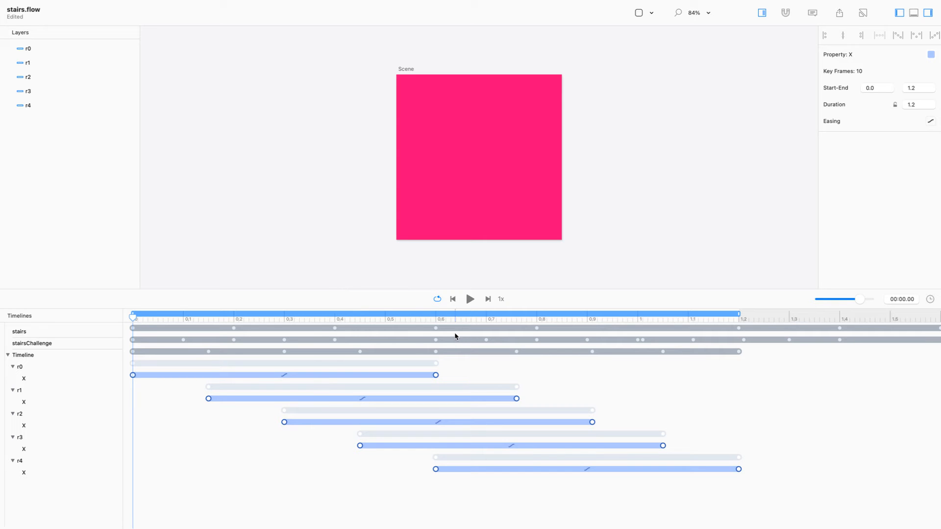
{"action": "left_click", "coordinate": [470, 300]}
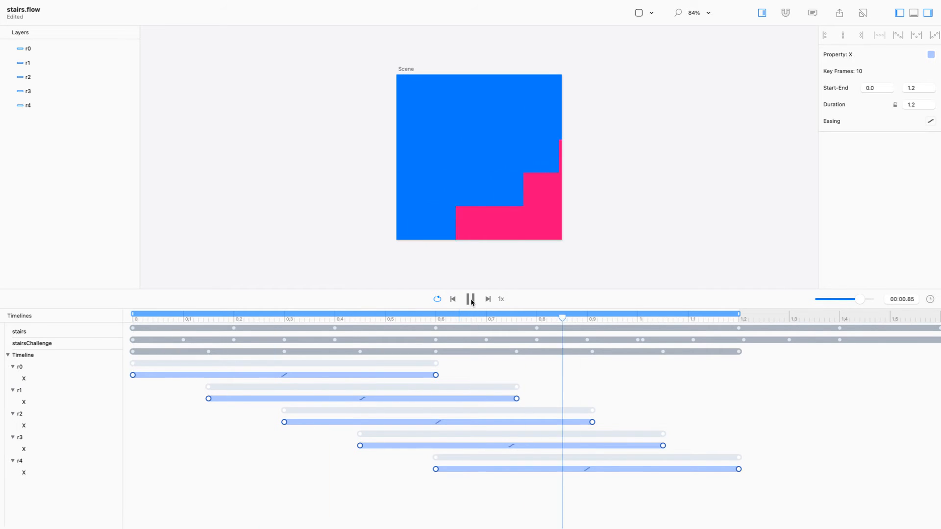
{"action": "left_click", "coordinate": [472, 301]}
{"action": "left_click_drag", "start_coordinate": [265, 319], "coordinate": [728, 323]}
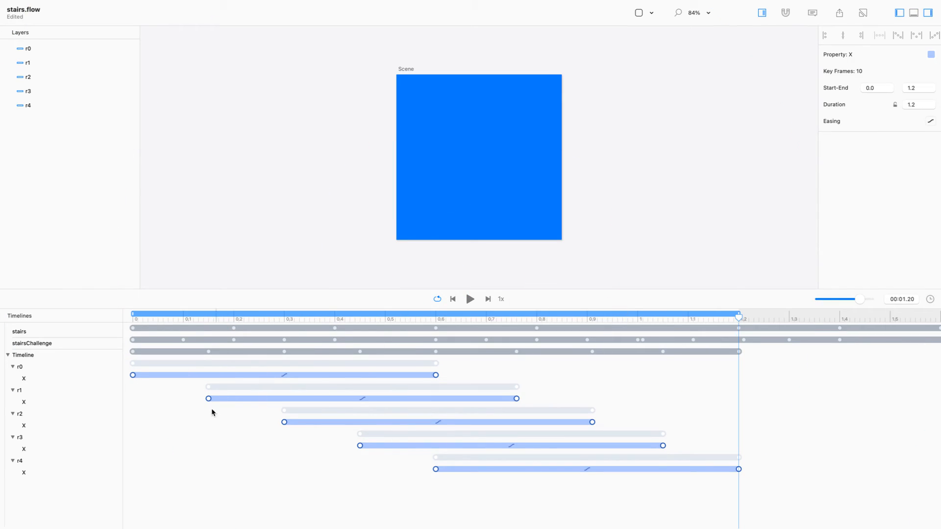
Step: Duplicate rectangles r0 to r4 at time 0 by copying them and pasting them in place with keyvalues
{"action": "left_click", "coordinate": [212, 413]}
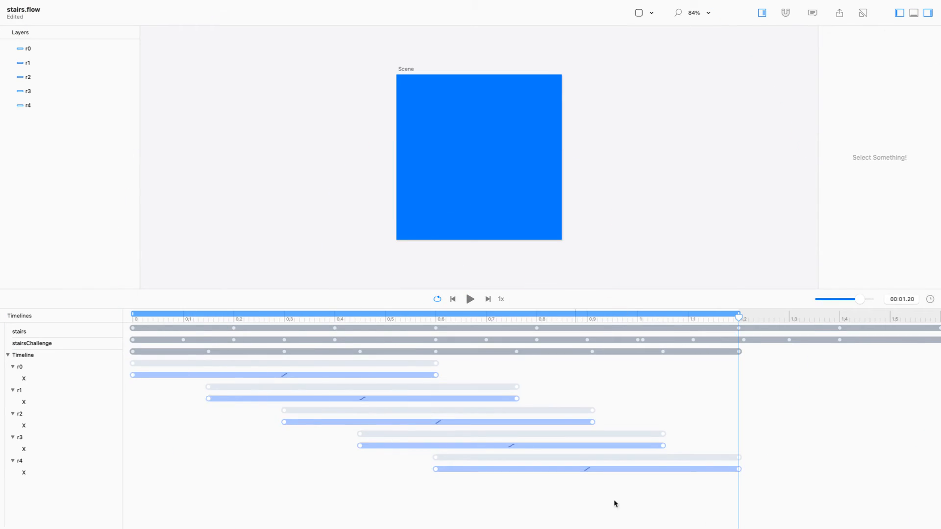
{"action": "left_click_drag", "start_coordinate": [822, 498], "coordinate": [628, 439]}
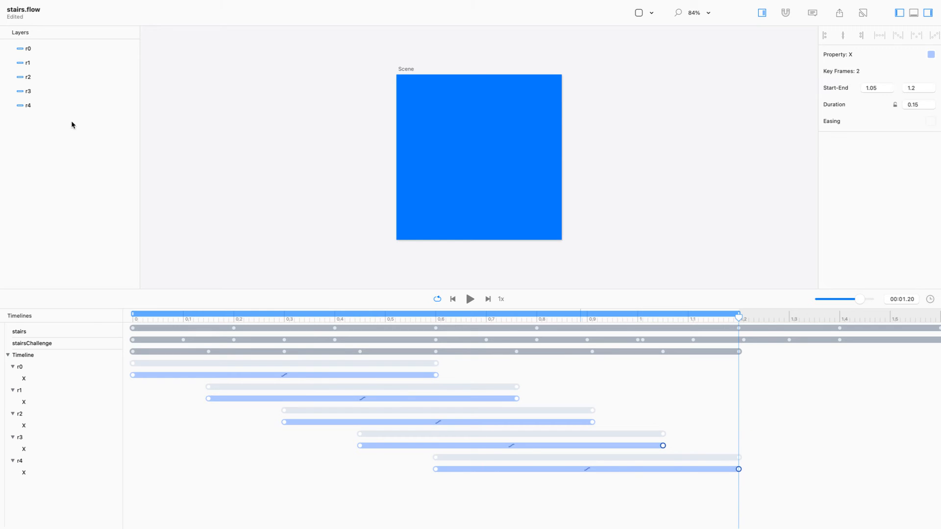
{"action": "left_click_drag", "start_coordinate": [67, 109], "coordinate": [59, 52]}
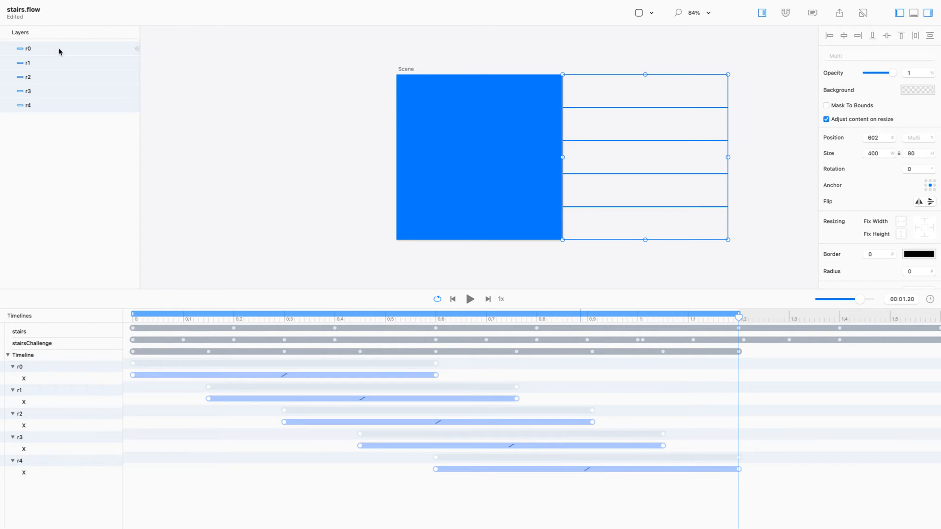
{"action": "left_click_drag", "start_coordinate": [166, 321], "coordinate": [78, 311]}
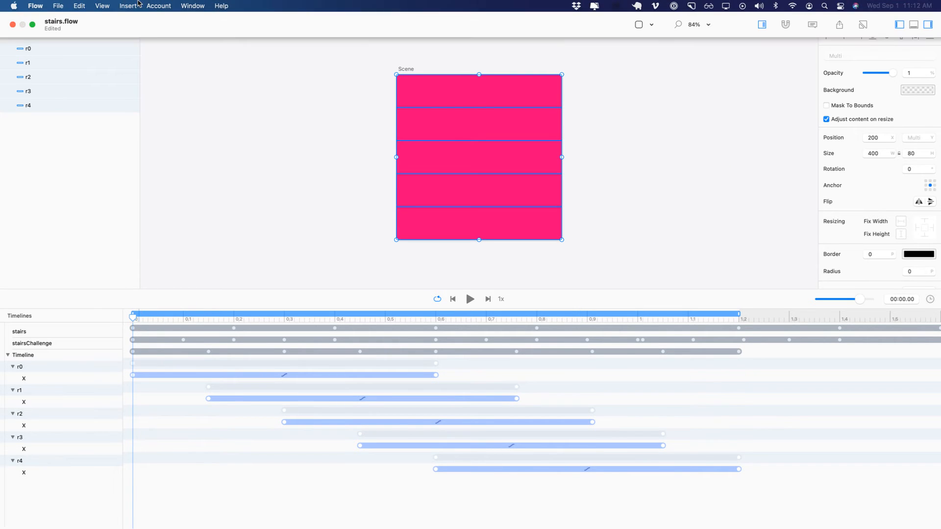
{"action": "left_click", "coordinate": [113, 5]}
{"action": "mouse_move", "coordinate": [86, 6]}
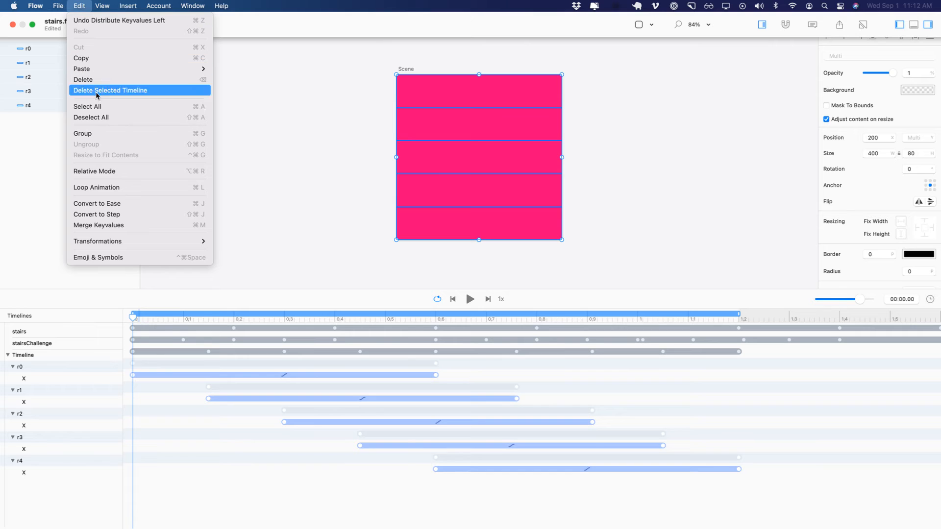
{"action": "mouse_move", "coordinate": [128, 68]}
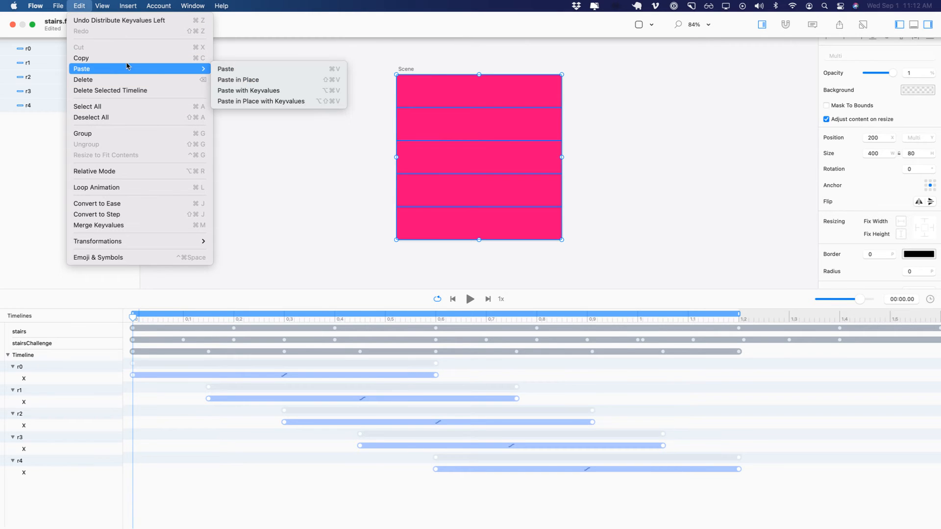
{"action": "left_click", "coordinate": [280, 101]}
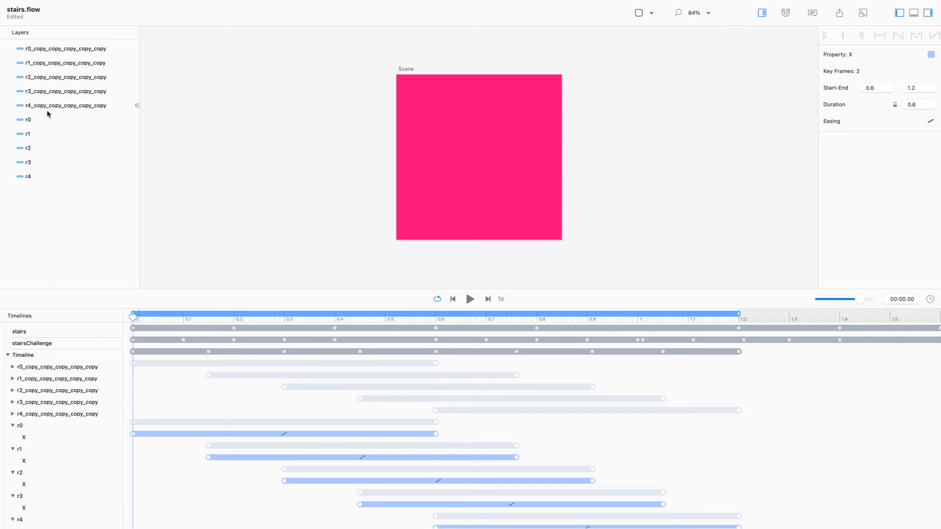
Step: Rename the pasted copy of r0 as r5
{"action": "left_click", "coordinate": [69, 107]}
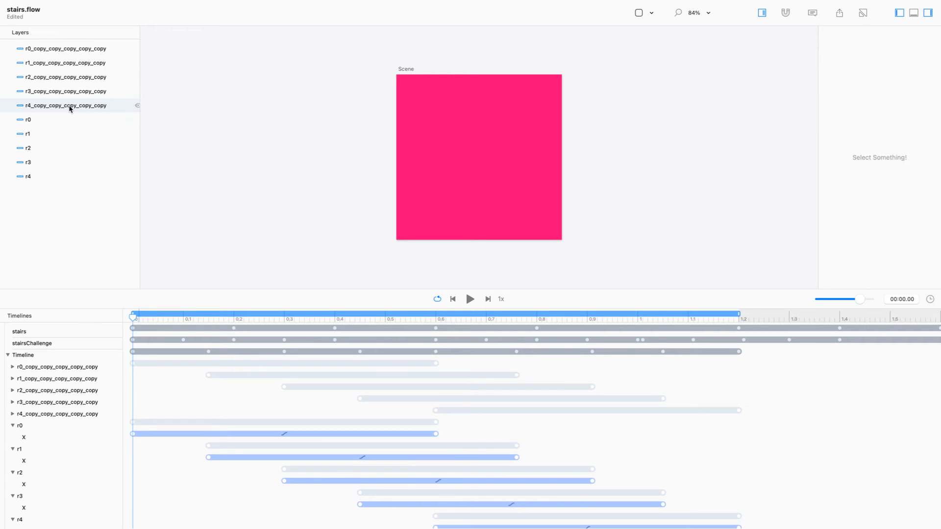
{"action": "double_click", "coordinate": [69, 106]}
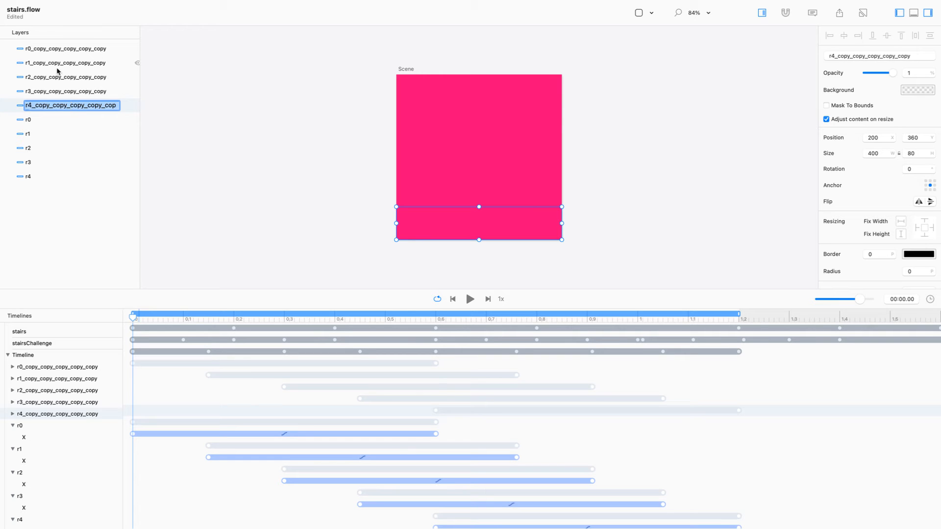
{"action": "left_click", "coordinate": [62, 51]}
{"action": "double_click", "coordinate": [62, 51]}
{"action": "type", "text": "r5"}
{"action": "key", "text": "Return"}
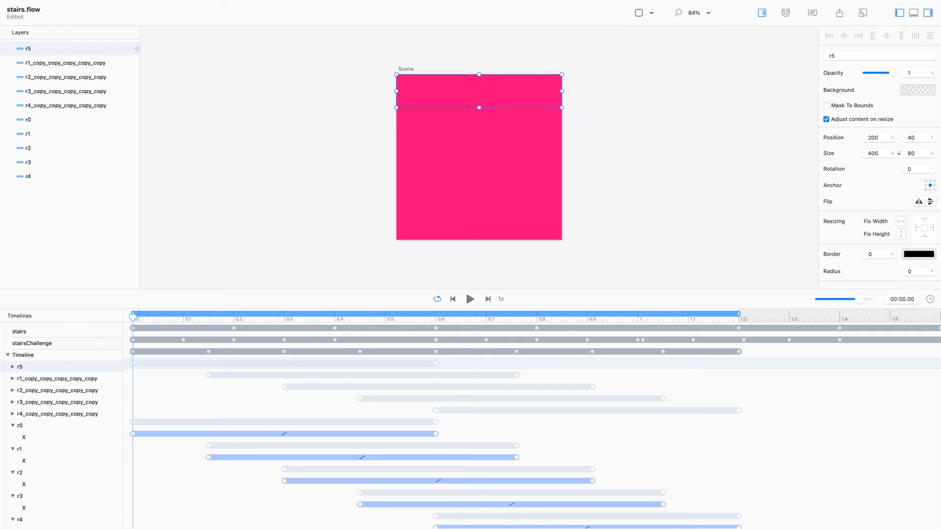
Step: Rename the pasted copies of r1 and r2 as r6 and r7
{"action": "left_click", "coordinate": [51, 66]}
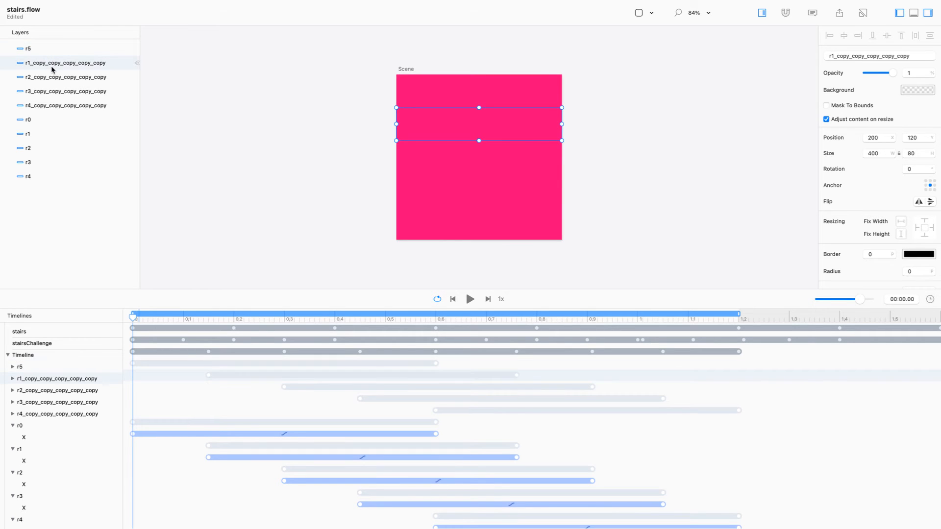
{"action": "double_click", "coordinate": [52, 69]}
{"action": "type", "text": "r6"}
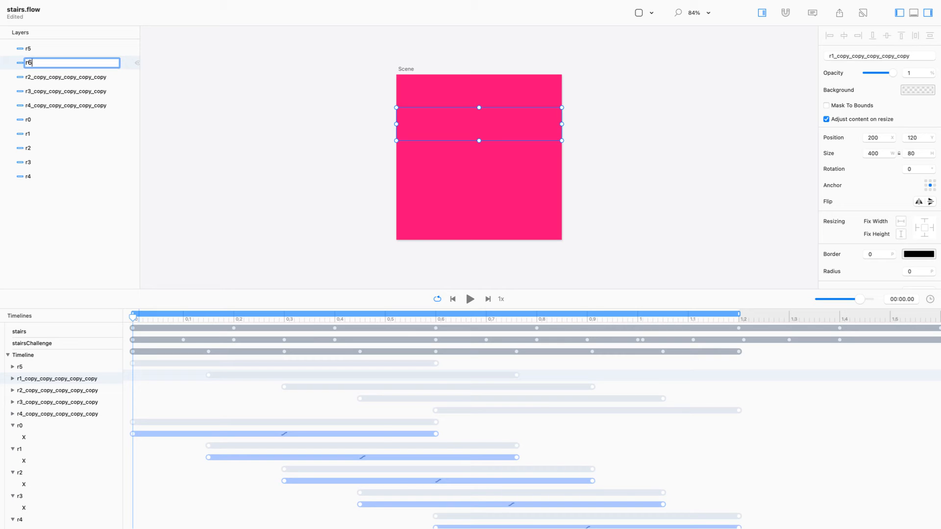
{"action": "key", "text": "Return"}
{"action": "key", "text": "Down"}
{"action": "key", "text": "Return"}
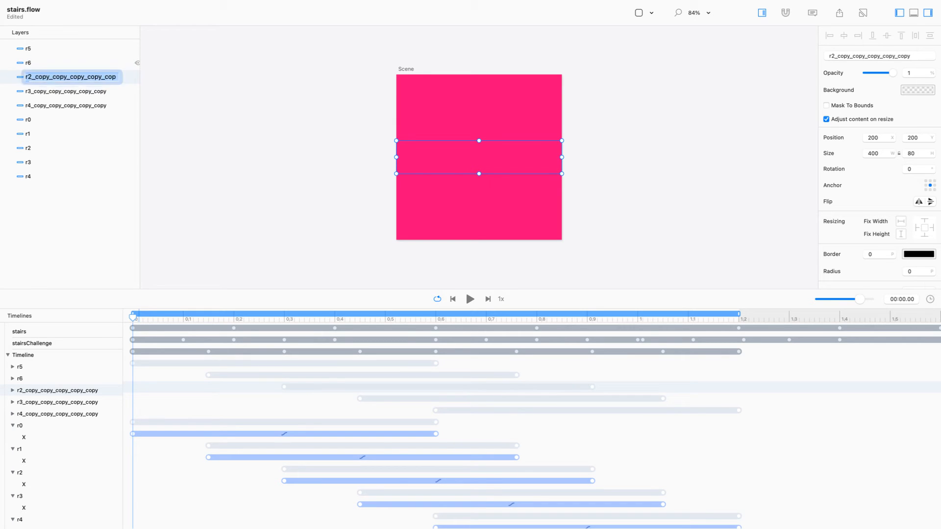
{"action": "key", "text": "BackSpace"}
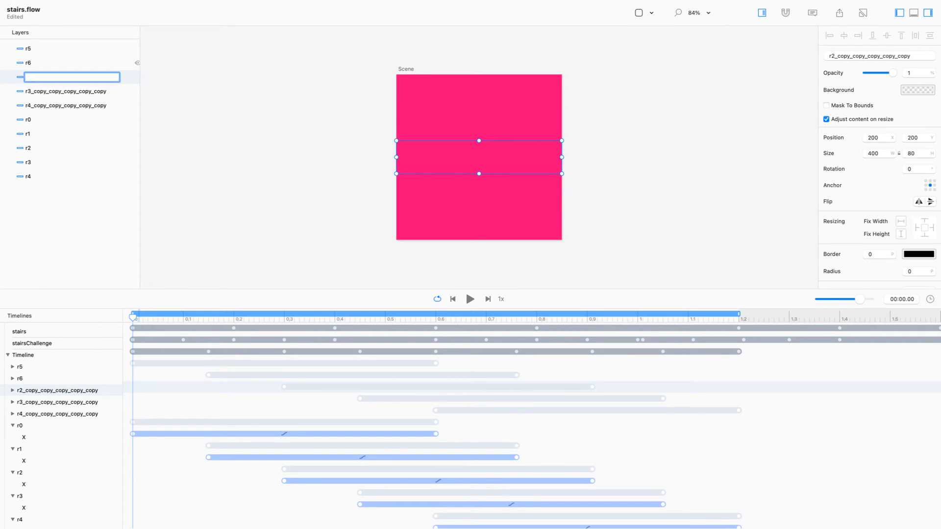
{"action": "key", "text": "Return"}
Step: Rename the pasted copies of r3 and r4 as r8 and r9
{"action": "key", "text": "Down"}
{"action": "key", "text": "Return"}
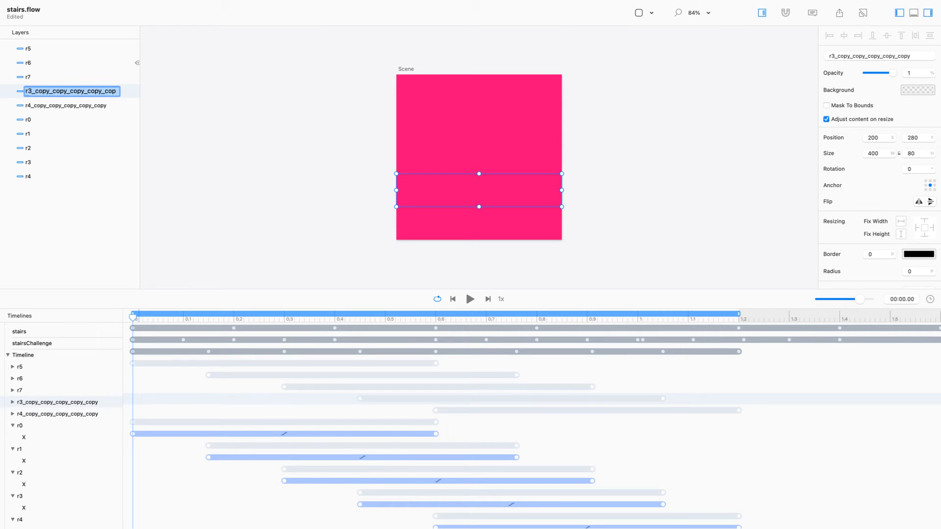
{"action": "type", "text": "r8"}
{"action": "key", "text": "Return"}
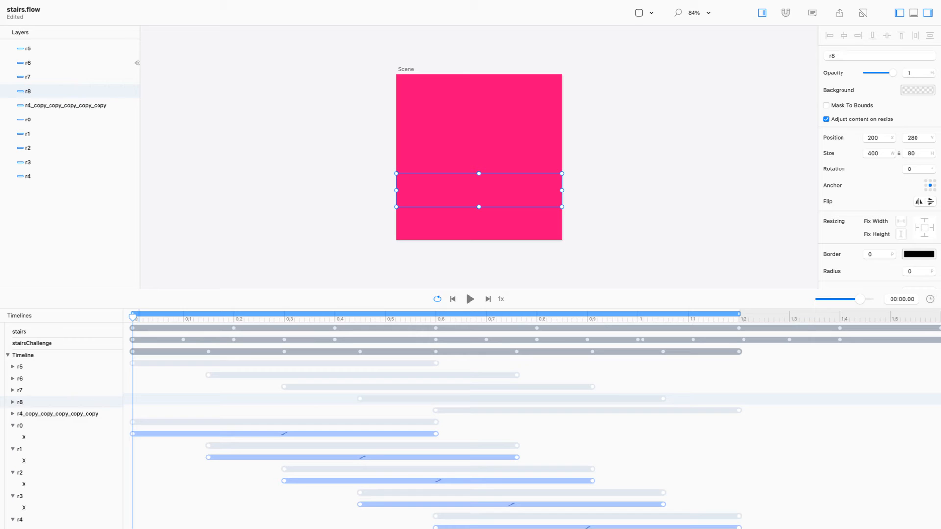
{"action": "key", "text": "Down"}
{"action": "key", "text": "Return"}
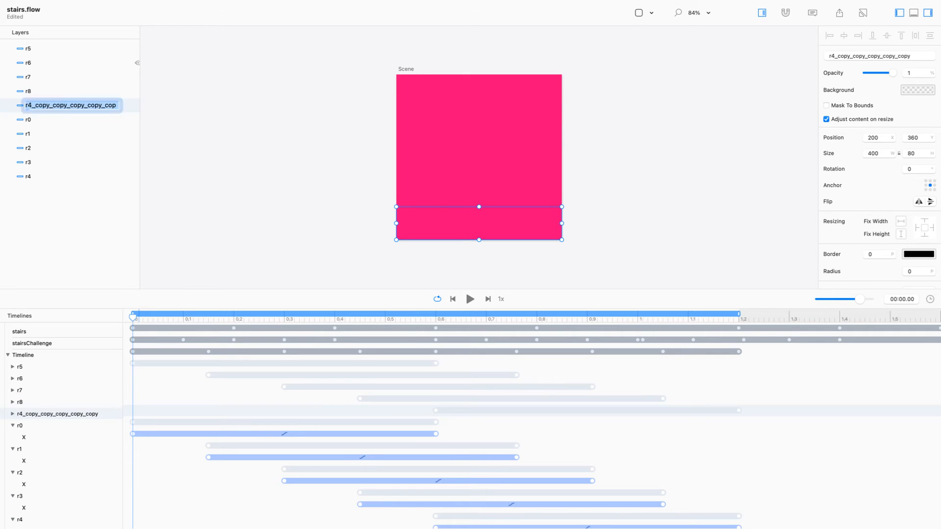
{"action": "type", "text": "r9"}
{"action": "key", "text": "Return"}
Step: Reorder layers r5 to r9 below r4 in the layer list, then preview the animation and return to time 0
{"action": "left_click", "coordinate": [20, 49], "text": "shift"}
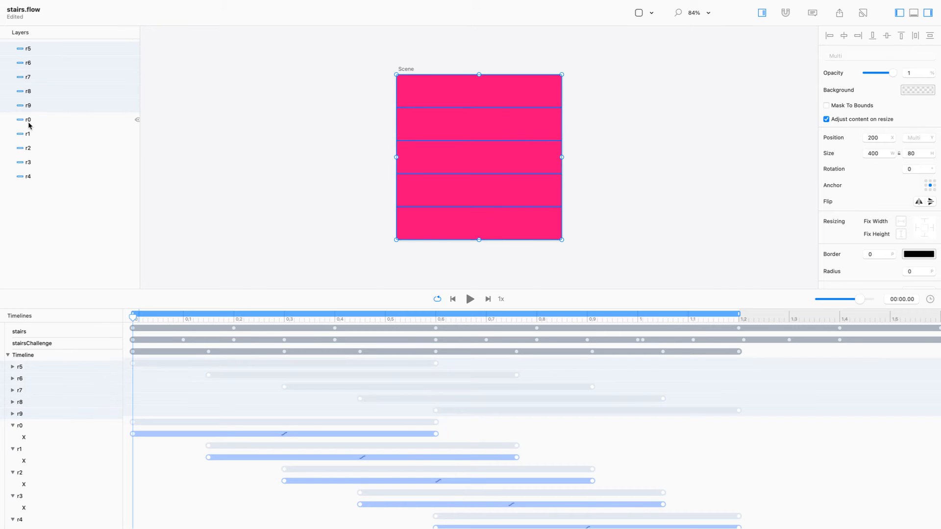
{"action": "left_click_drag", "start_coordinate": [28, 109], "coordinate": [18, 201]}
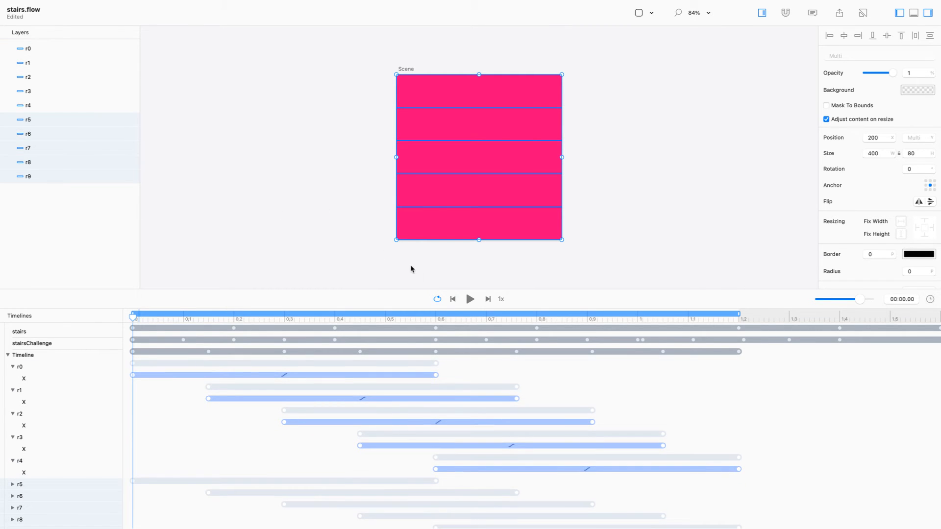
{"action": "left_click", "coordinate": [469, 300]}
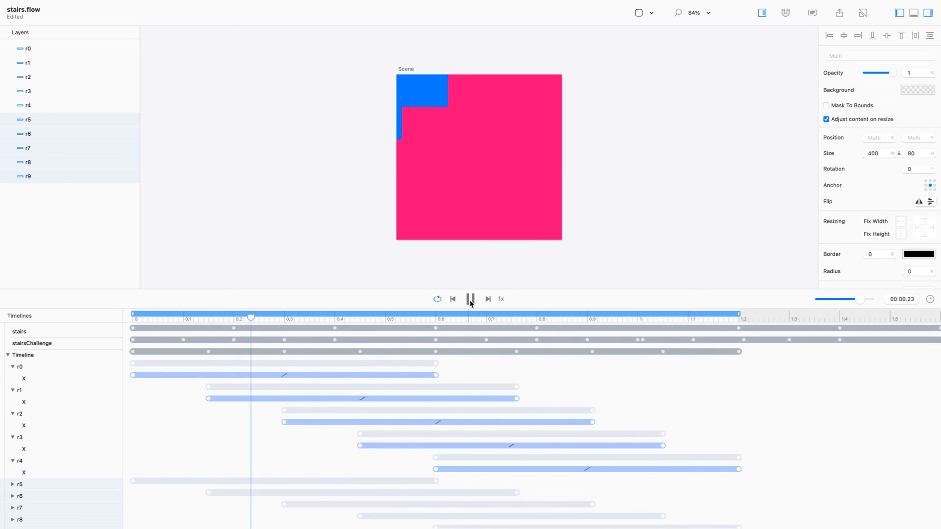
{"action": "left_click", "coordinate": [470, 301]}
{"action": "left_click_drag", "start_coordinate": [202, 323], "coordinate": [99, 307]}
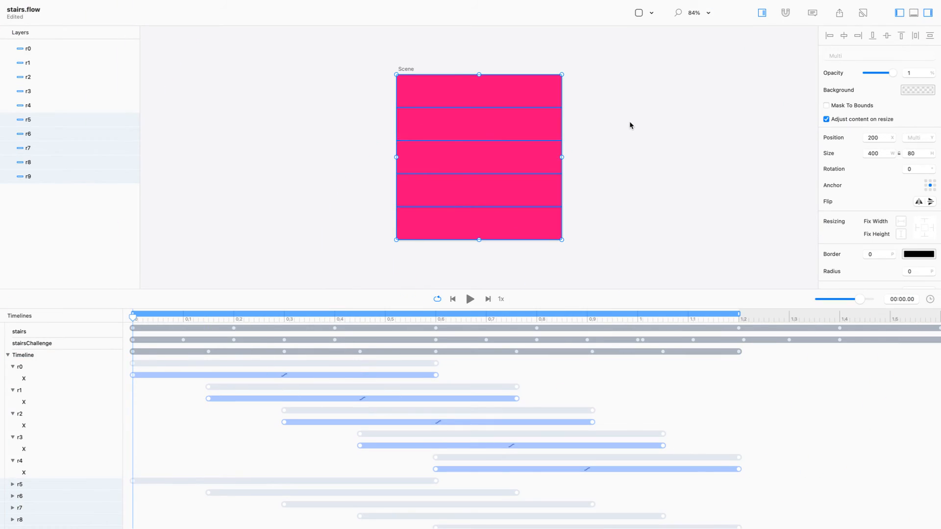
Step: Turn on Relative Mode and set the X position of rectangles r5 to r9 to 0
{"action": "key", "text": "r"}
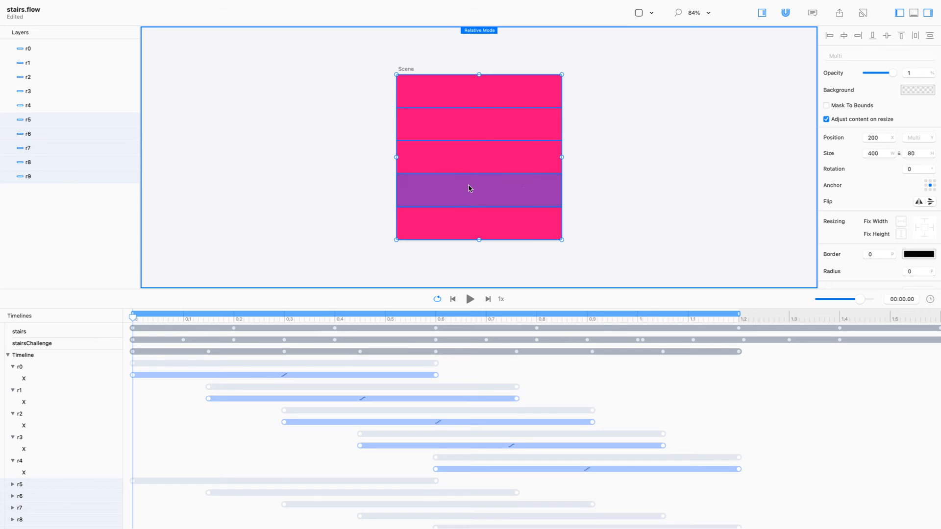
{"action": "left_click", "coordinate": [882, 137]}
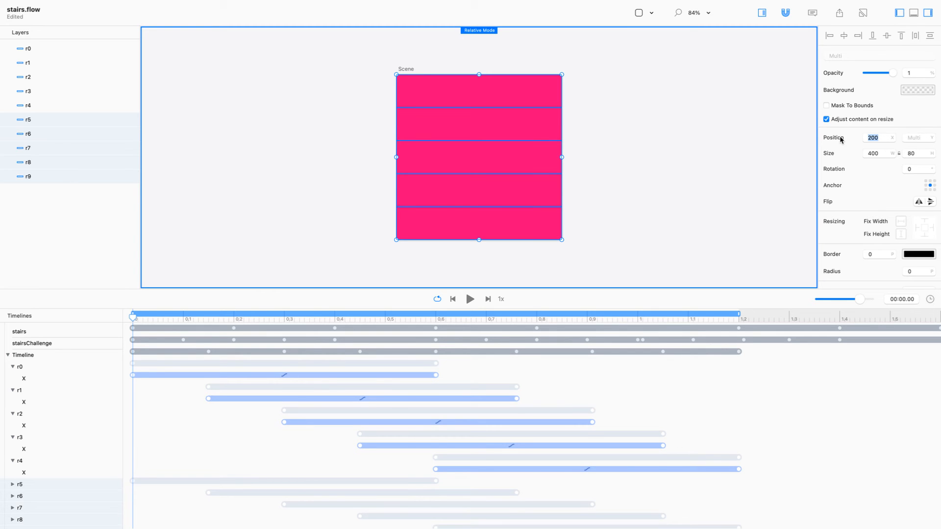
{"action": "type", "text": "0"}
{"action": "key", "text": "Return"}
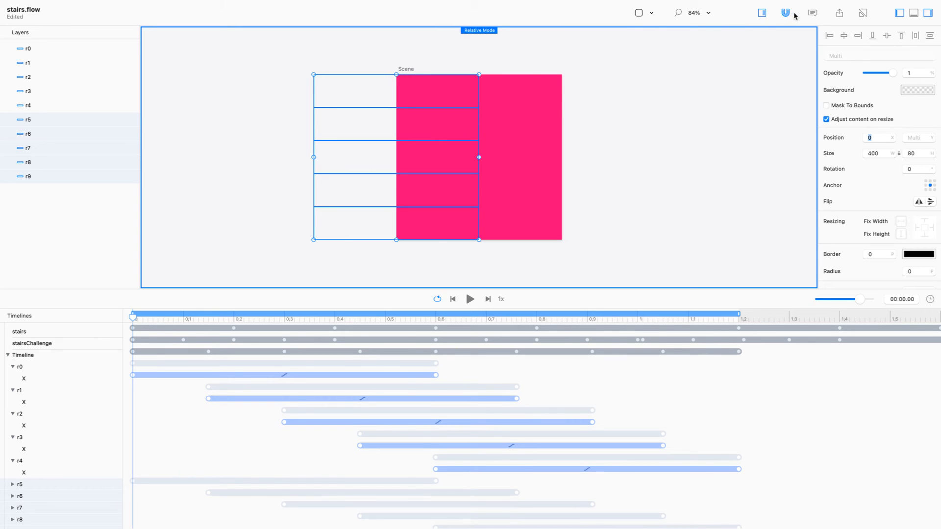
Step: Show content outside the scene and move r5 to r9 to X -202, just beyond the scene's left edge
{"action": "left_click", "coordinate": [763, 14]}
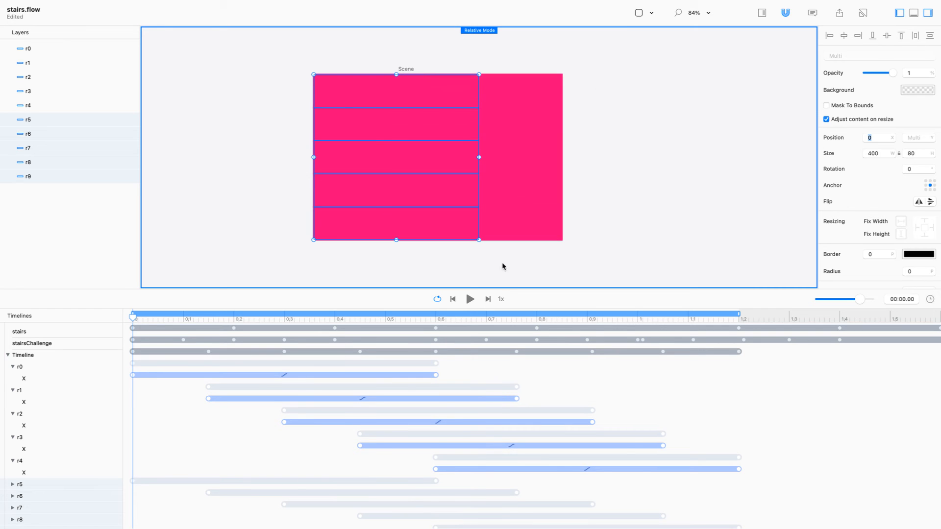
{"action": "left_click_drag", "start_coordinate": [520, 289], "coordinate": [527, 369]}
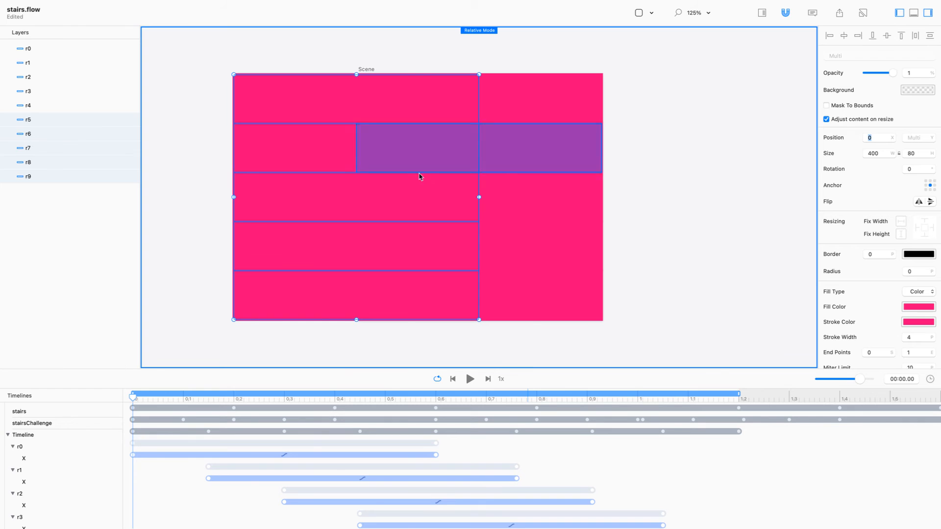
{"action": "left_click_drag", "start_coordinate": [274, 102], "coordinate": [153, 89]}
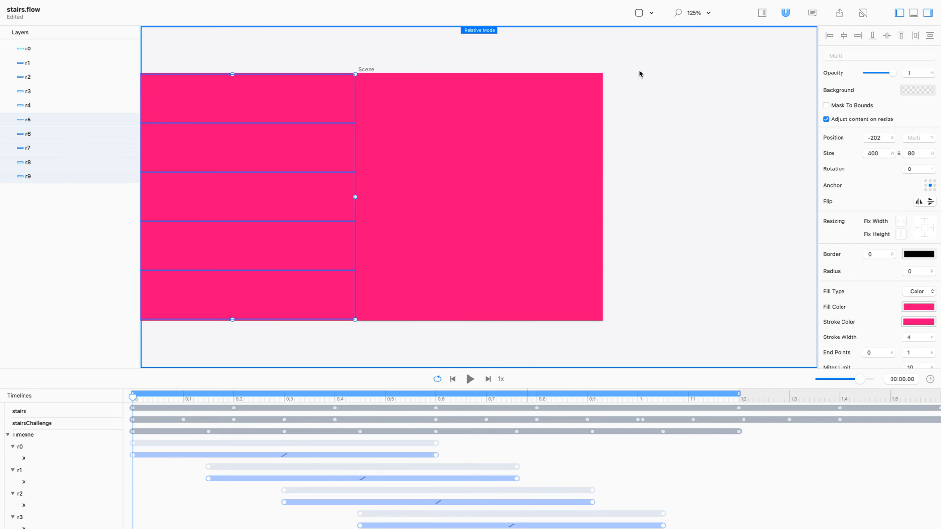
Step: Select r0 to r4, hide everything outside the scene, and toggle r0 off and back on to check what lies beneath
{"action": "left_click_drag", "start_coordinate": [639, 74], "coordinate": [433, 310]}
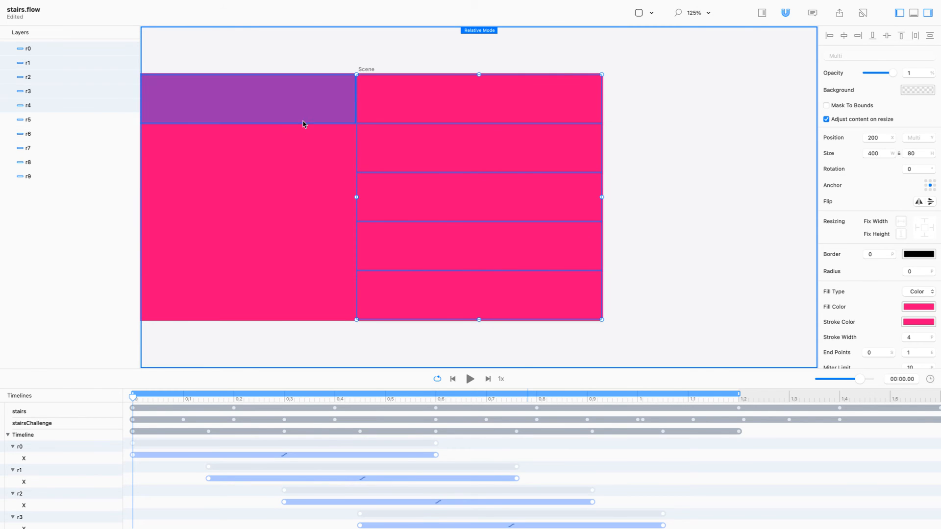
{"action": "left_click", "coordinate": [138, 49]}
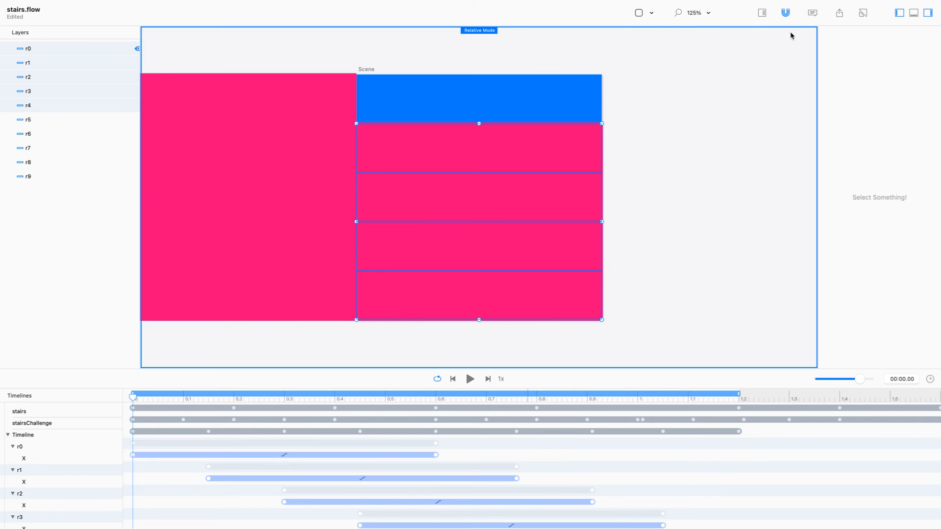
{"action": "left_click", "coordinate": [762, 15]}
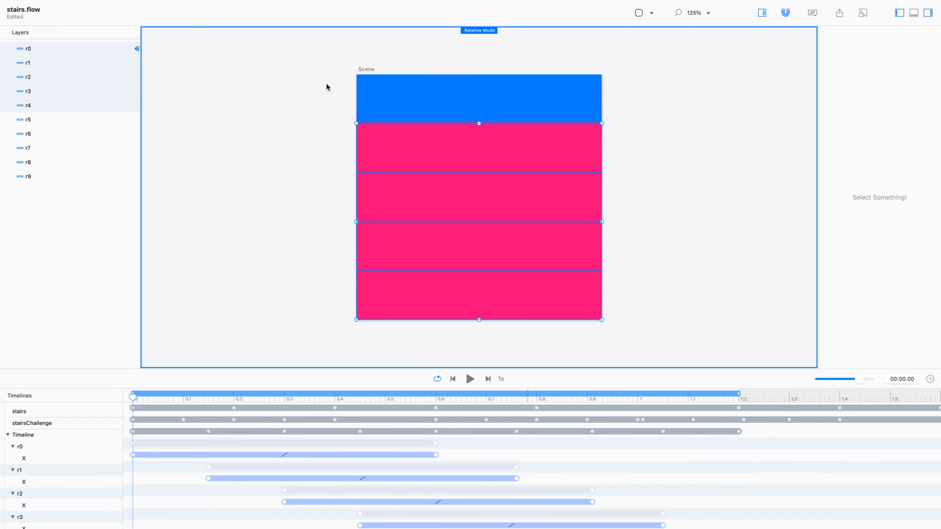
{"action": "left_click", "coordinate": [138, 50], "text": "shift"}
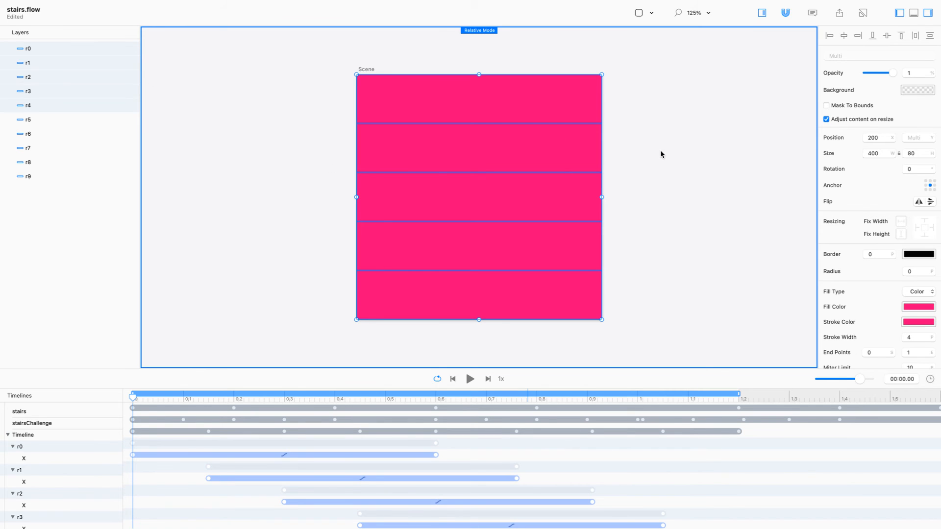
Step: Deselect the rectangles and preview the stairs animation, then pause playback
{"action": "mouse_move", "coordinate": [360, 369]}
{"action": "left_mouse_down"}
{"action": "mouse_move", "coordinate": [353, 334]}
{"action": "mouse_move", "coordinate": [360, 359]}
{"action": "left_mouse_up"}
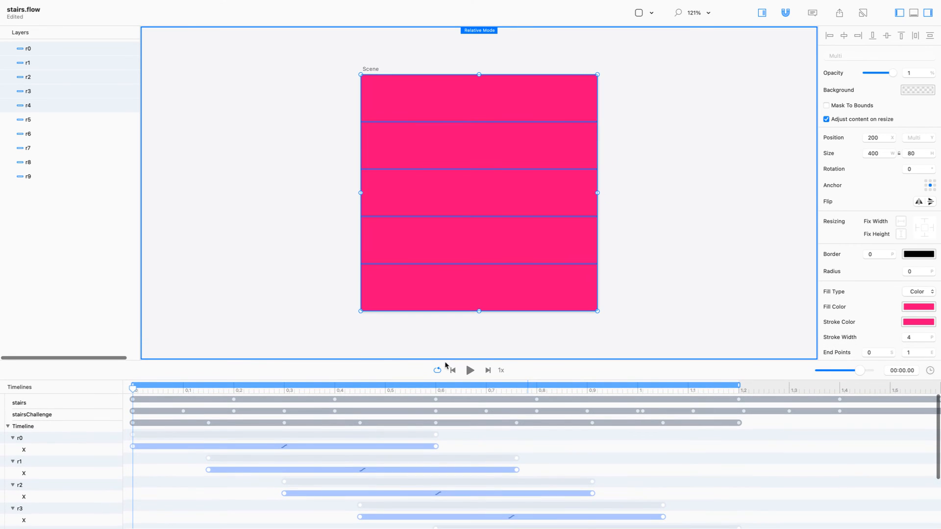
{"action": "left_click", "coordinate": [648, 339]}
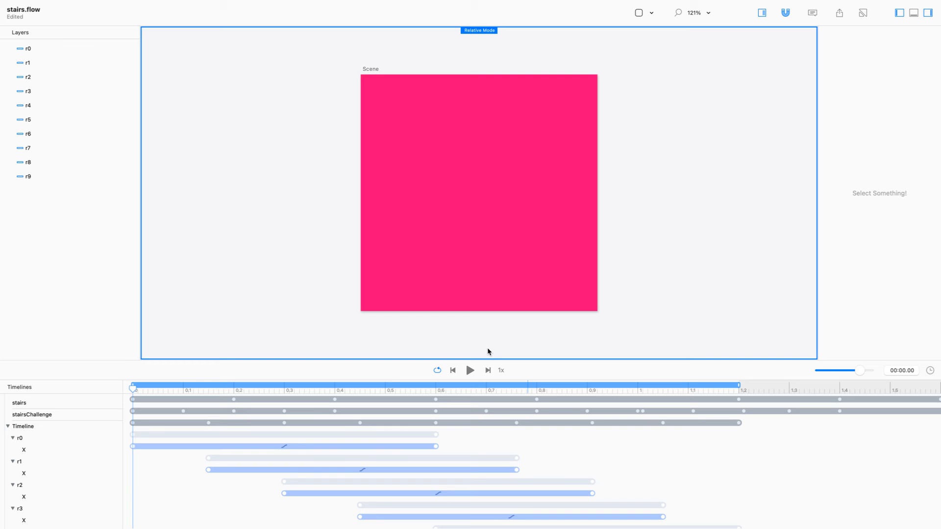
{"action": "left_click", "coordinate": [469, 371]}
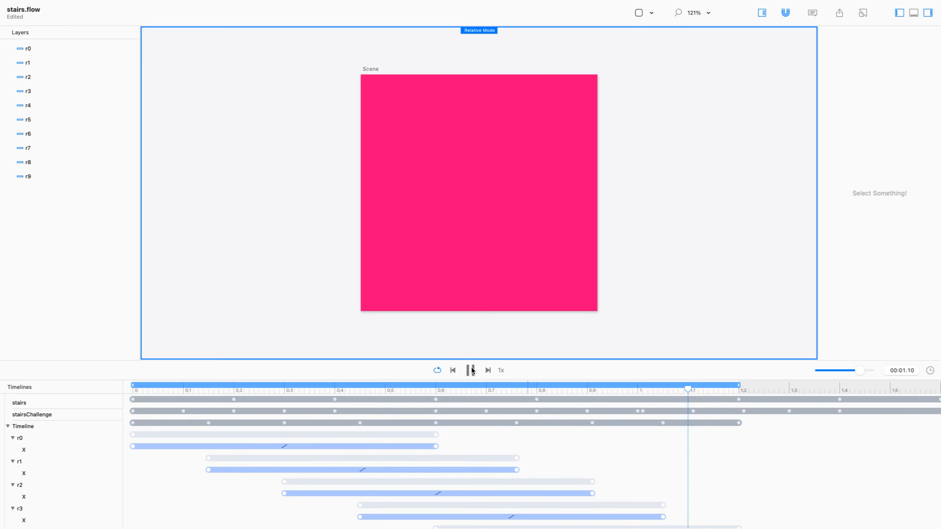
{"action": "left_click", "coordinate": [471, 371]}
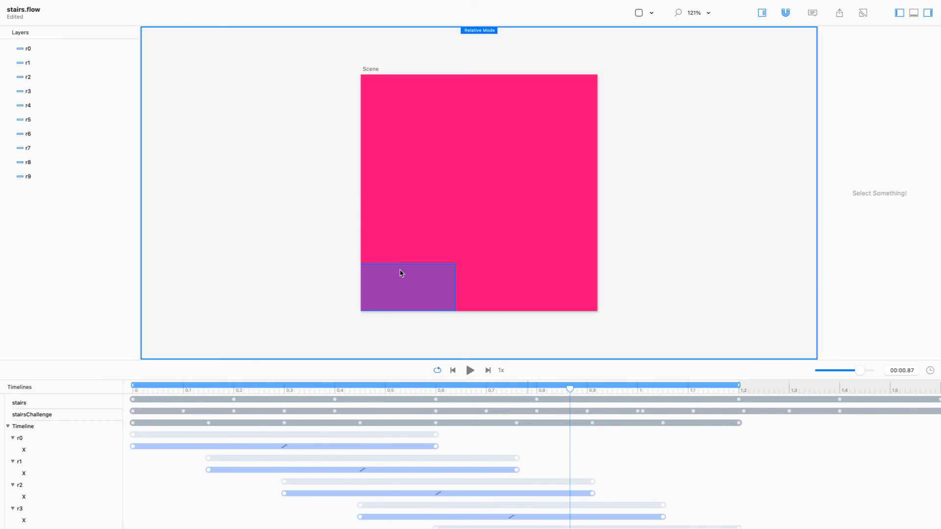
Step: Select all ten rectangles, replay the animation with their outlines shown, and return the playhead to time 0
{"action": "left_click", "coordinate": [401, 273]}
{"action": "key", "text": "super+a"}
{"action": "left_click", "coordinate": [470, 371]}
{"action": "left_click", "coordinate": [470, 371]}
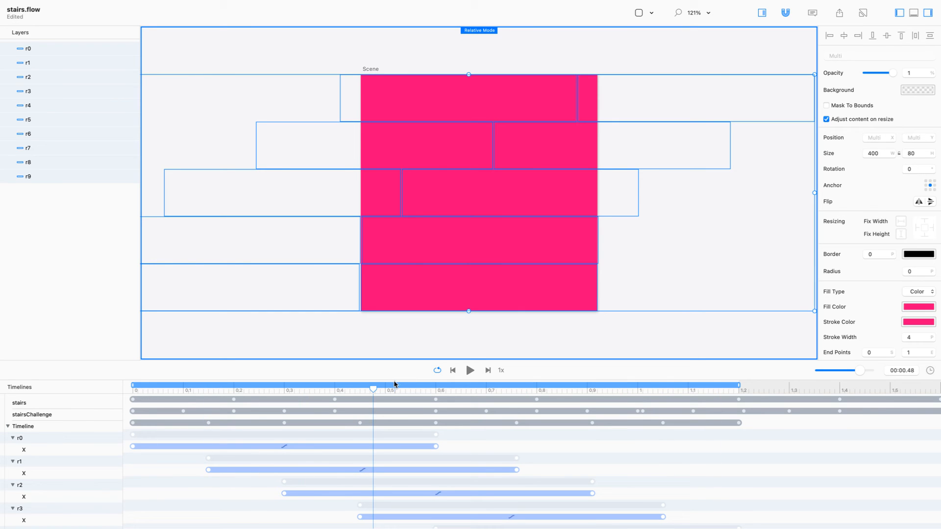
{"action": "left_click_drag", "start_coordinate": [378, 387], "coordinate": [87, 321]}
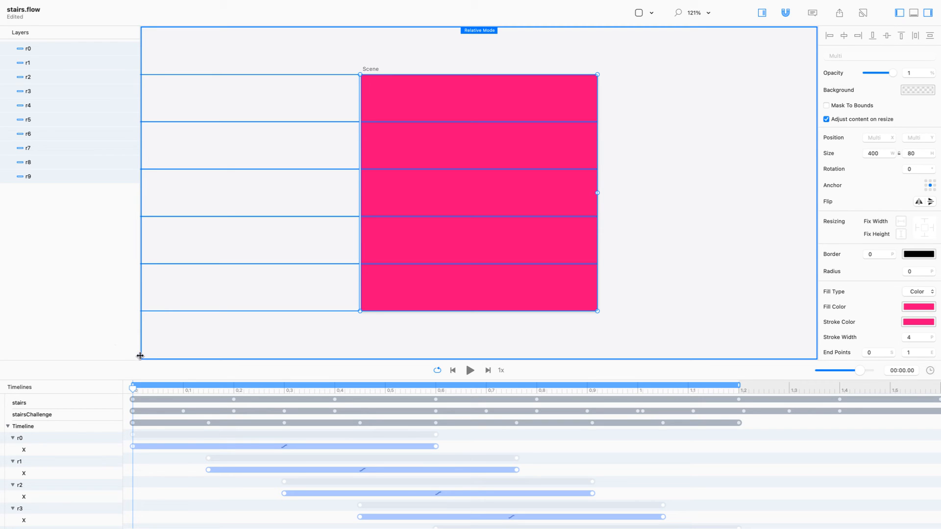
Step: Enlarge the timeline area, deselect the rectangles, and expand every layer to show the X keyframes of r0 to r9
{"action": "left_click_drag", "start_coordinate": [140, 356], "coordinate": [137, 220]}
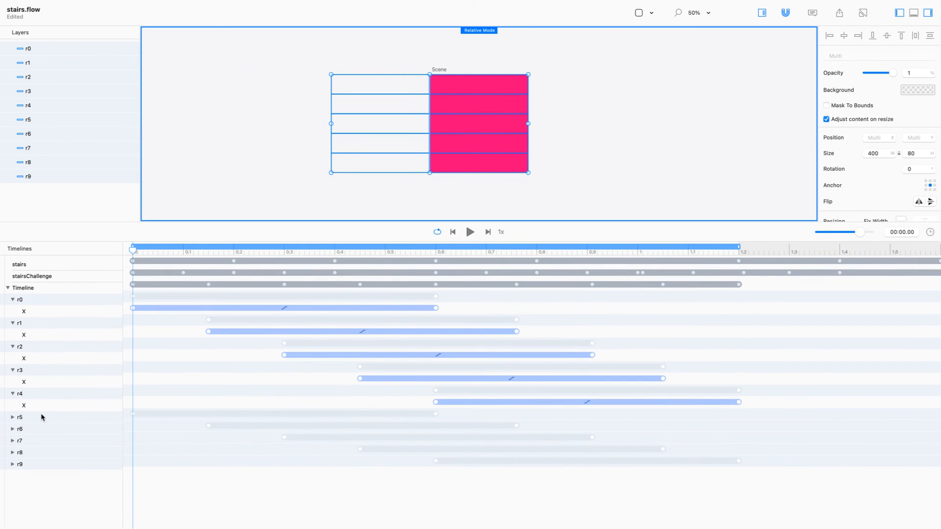
{"action": "left_click", "coordinate": [81, 489]}
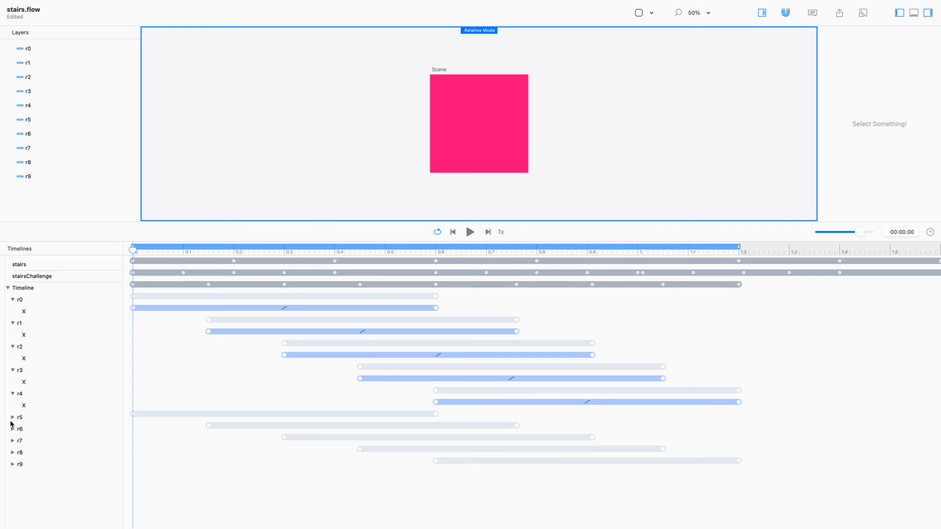
{"action": "left_click", "coordinate": [8, 289]}
{"action": "left_click", "coordinate": [8, 288], "text": "alt"}
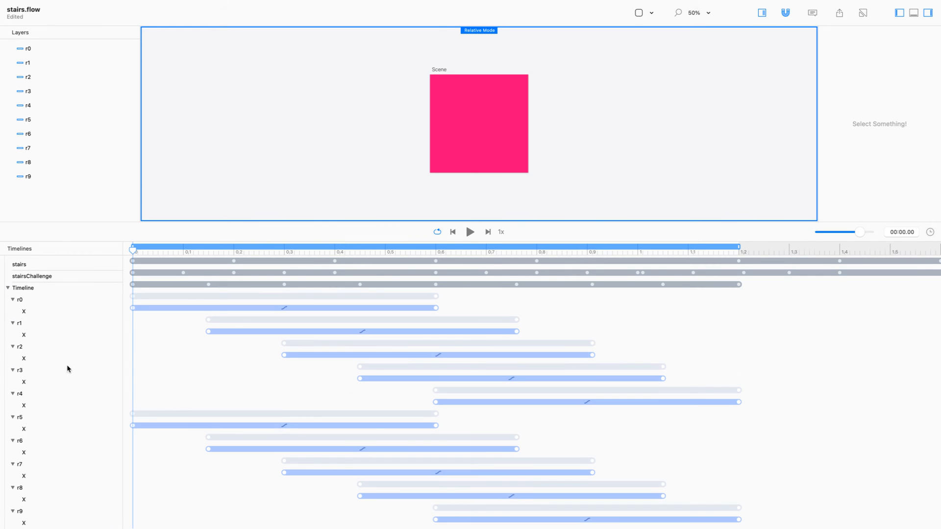
{"action": "scroll", "coordinate": [89, 401], "scroll_direction": "down", "scroll_amount": 1}
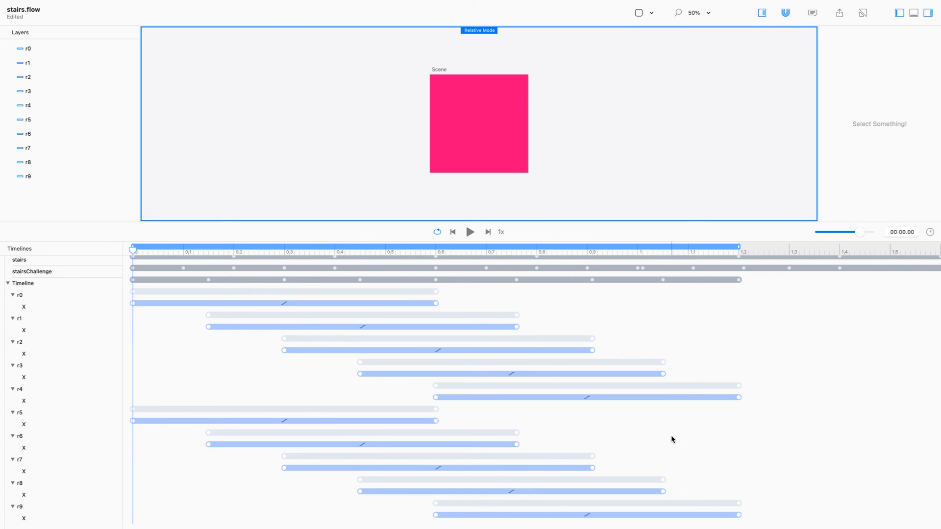
Step: Move all X keyframes of r5 to r9 to start at 1.2 s, and extend the timeline to include them
{"action": "left_click_drag", "start_coordinate": [789, 410], "coordinate": [131, 526]}
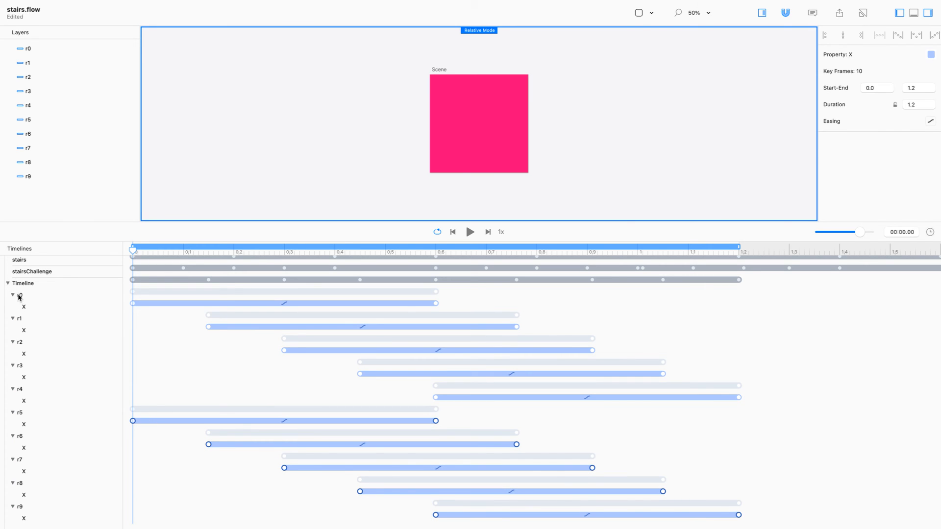
{"action": "left_click_drag", "start_coordinate": [133, 421], "coordinate": [740, 411]}
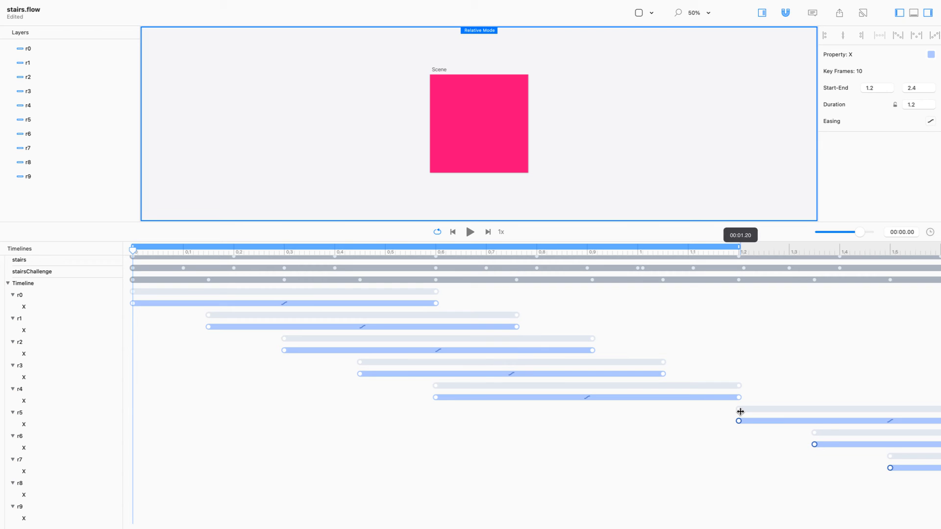
{"action": "left_click_drag", "start_coordinate": [740, 412], "coordinate": [739, 411]}
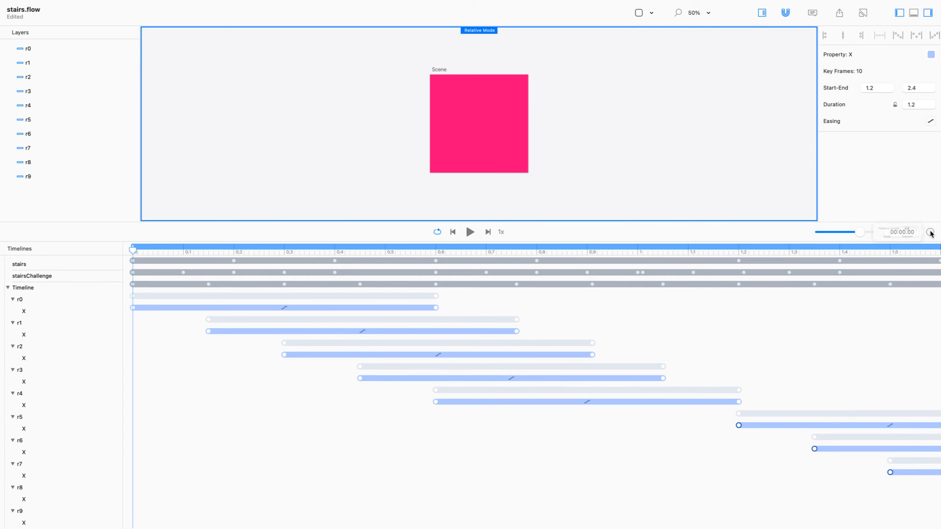
{"action": "left_click", "coordinate": [764, 354]}
Step: Preview the animation on a larger canvas, then slow it down by scaling the timeline to a length of 4
{"action": "left_click_drag", "start_coordinate": [539, 220], "coordinate": [563, 391]}
{"action": "left_click", "coordinate": [470, 401]}
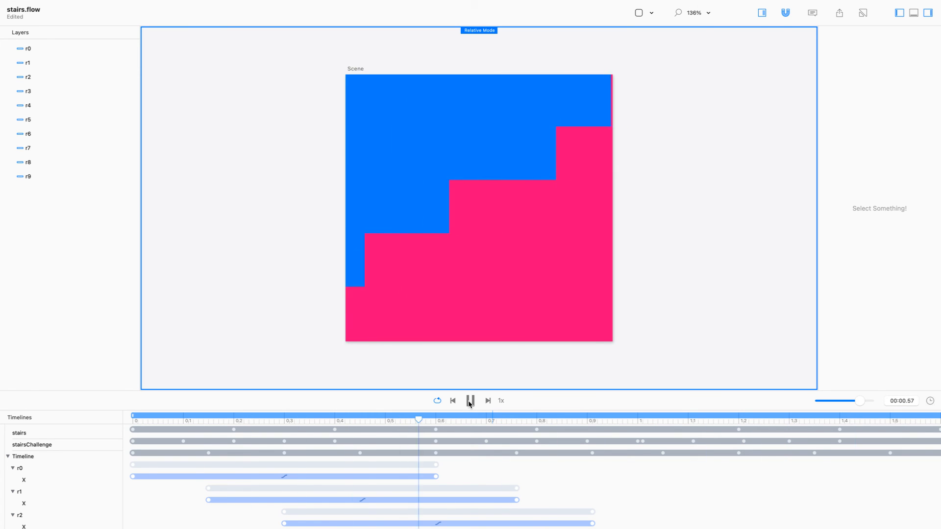
{"action": "left_click", "coordinate": [470, 400]}
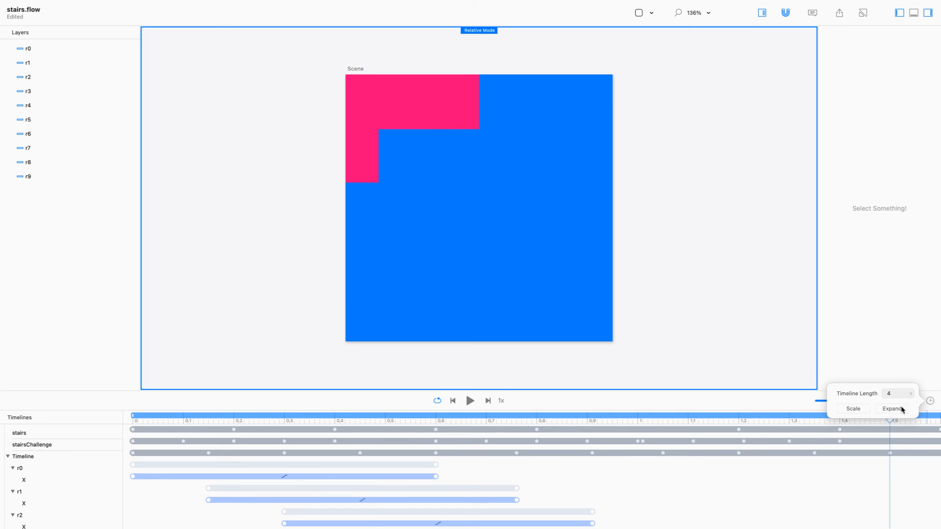
{"action": "left_click", "coordinate": [854, 409]}
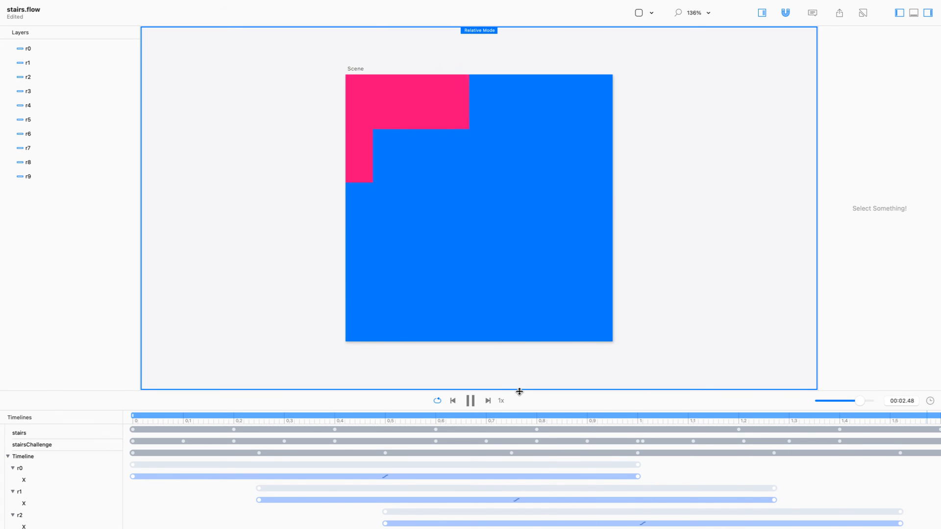
{"action": "left_click_drag", "start_coordinate": [519, 391], "coordinate": [520, 396]}
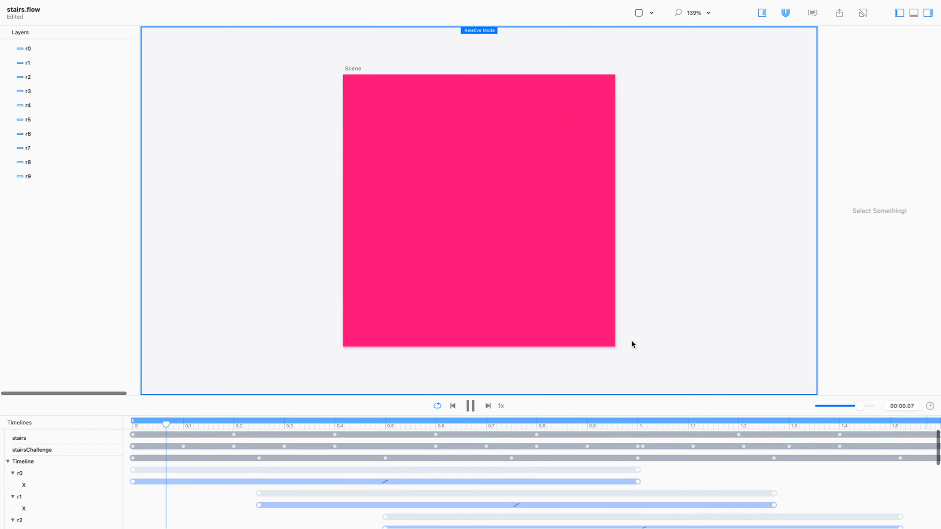
Step: Show content outside the scene and pause playback to examine the staggered keyframes of r0 to r9
{"action": "left_click", "coordinate": [762, 13]}
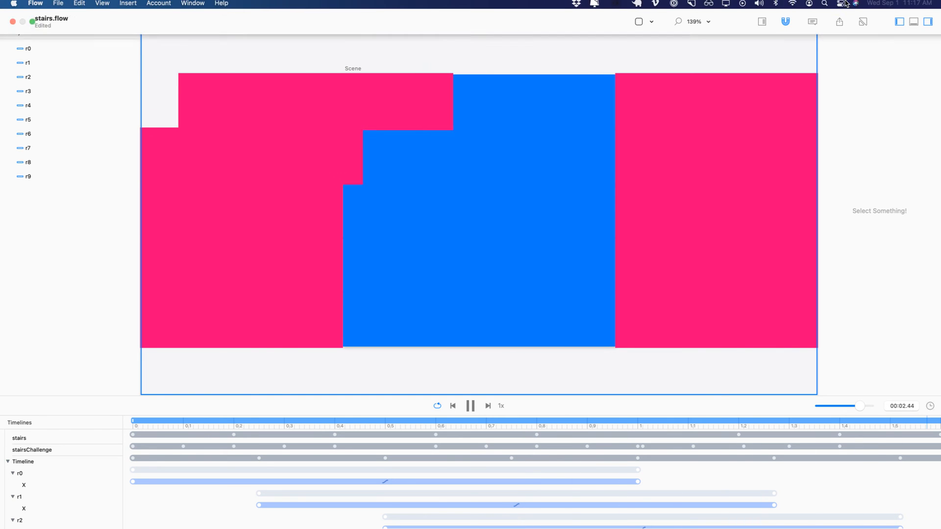
{"action": "left_click_drag", "start_coordinate": [860, 406], "coordinate": [852, 275]}
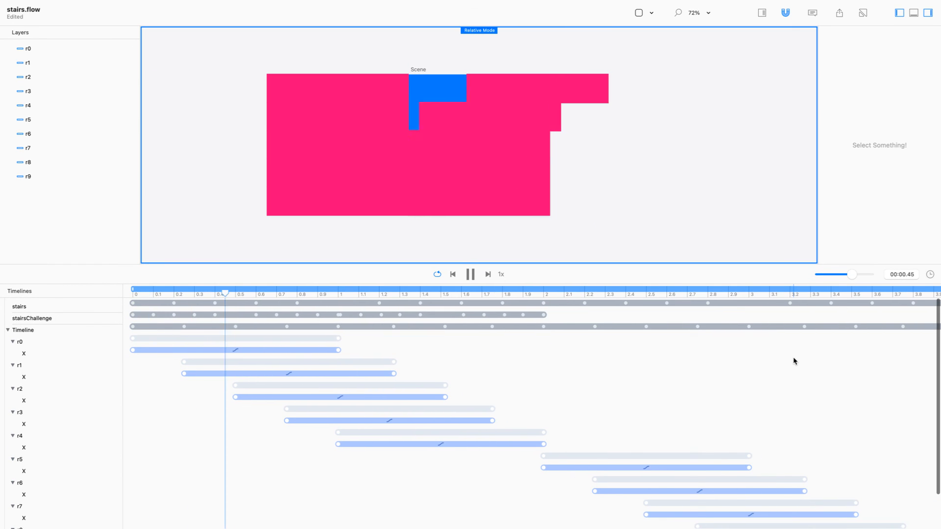
{"action": "key", "text": "space"}
{"action": "scroll", "coordinate": [794, 361], "scroll_direction": "down", "scroll_amount": 1}
{"action": "scroll", "coordinate": [795, 361], "scroll_direction": "down", "scroll_amount": 2}
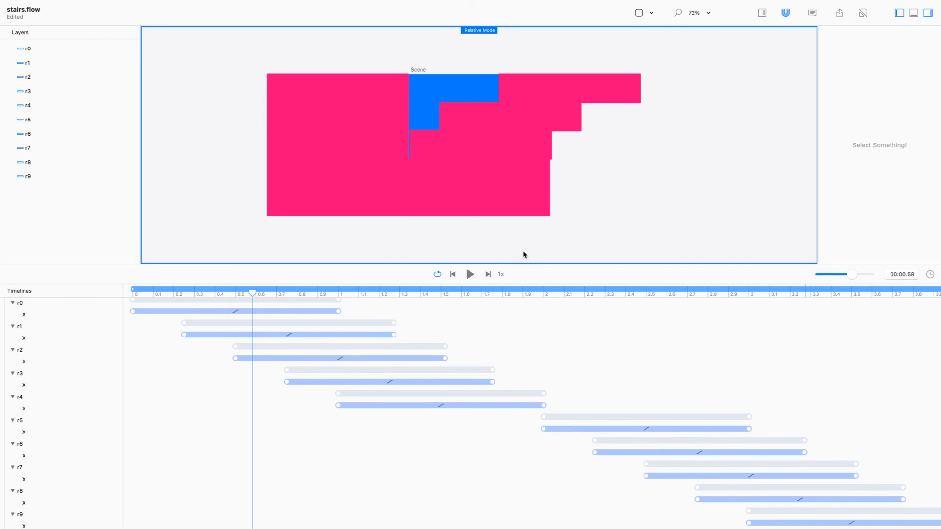
Step: Play the animation with off-scene content shown, fitting the full 4-second timeline in view and enlarging the canvas
{"action": "left_click", "coordinate": [470, 275]}
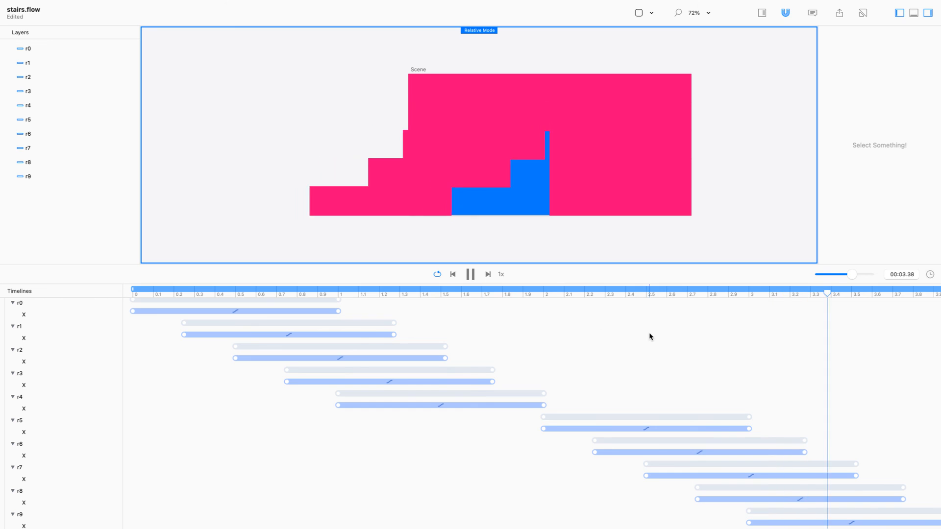
{"action": "left_click_drag", "start_coordinate": [531, 413], "coordinate": [808, 416]}
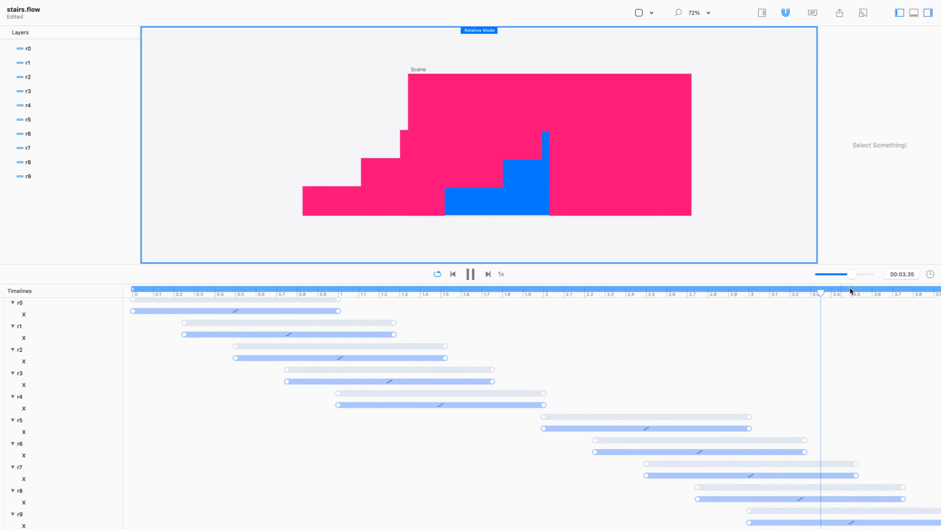
{"action": "left_click_drag", "start_coordinate": [854, 274], "coordinate": [852, 272]}
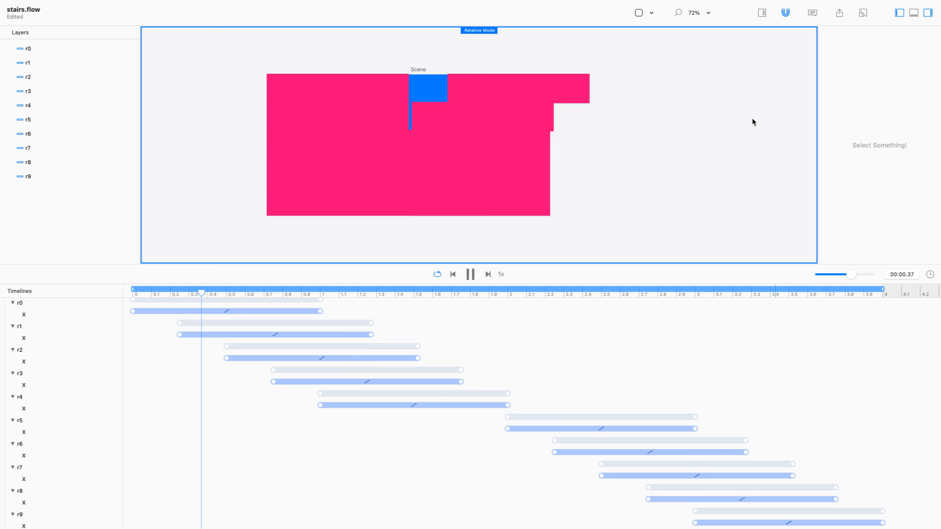
{"action": "left_click_drag", "start_coordinate": [777, 265], "coordinate": [783, 338]}
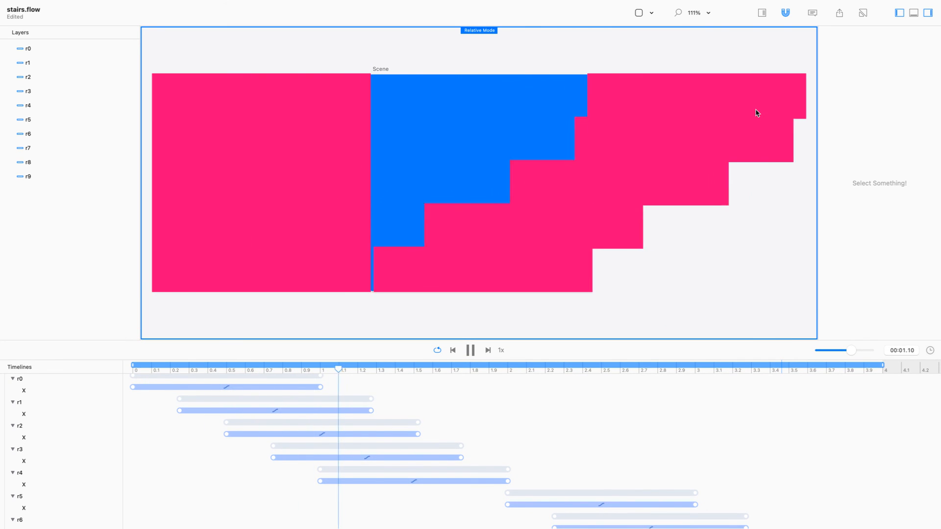